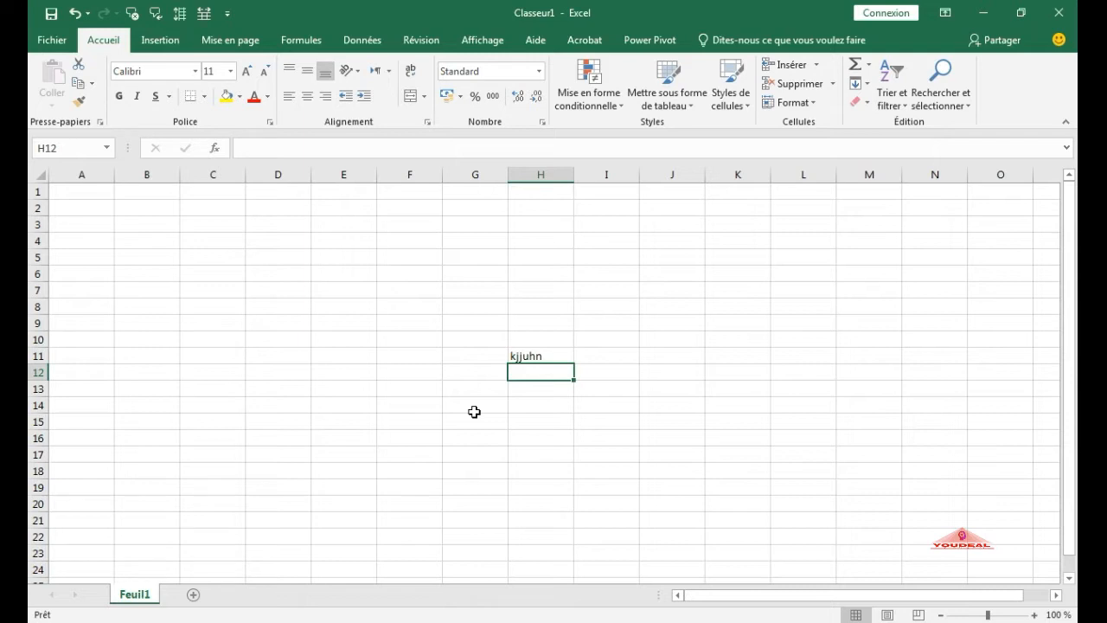
Step: Quit Excel without saving the changes made to Classeur1
{"action": "key", "text": "alt+F4"}
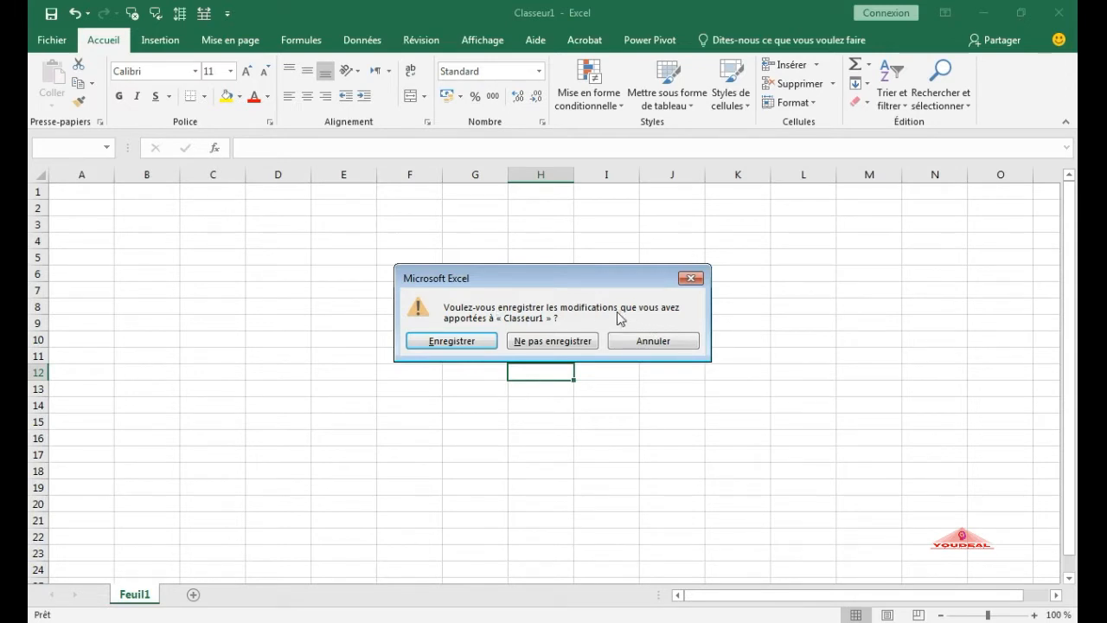
{"action": "left_click", "coordinate": [561, 343]}
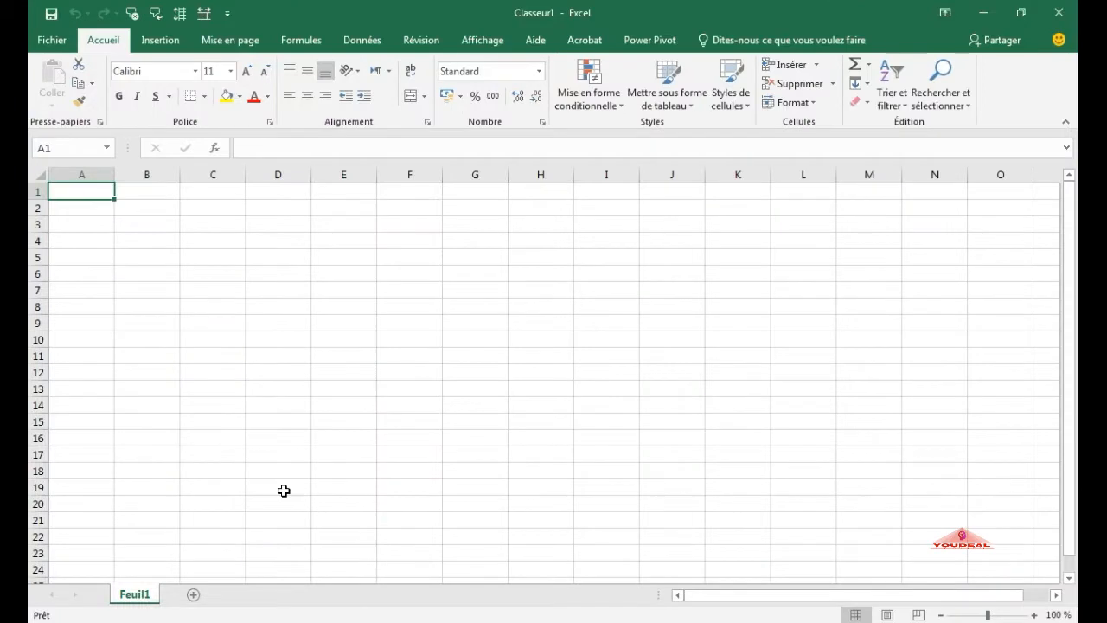
Step: Enter "bnnhn" in cell G16 of the blank workbook and quit Excel without saving the changes
{"action": "left_click", "coordinate": [494, 437]}
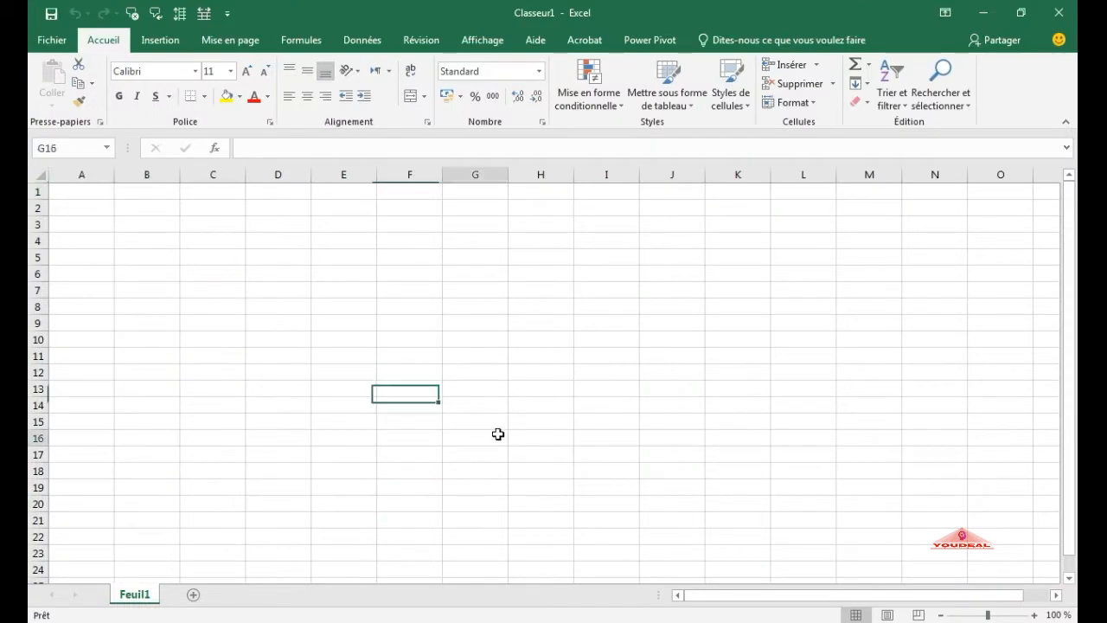
{"action": "type", "text": "bnnh"}
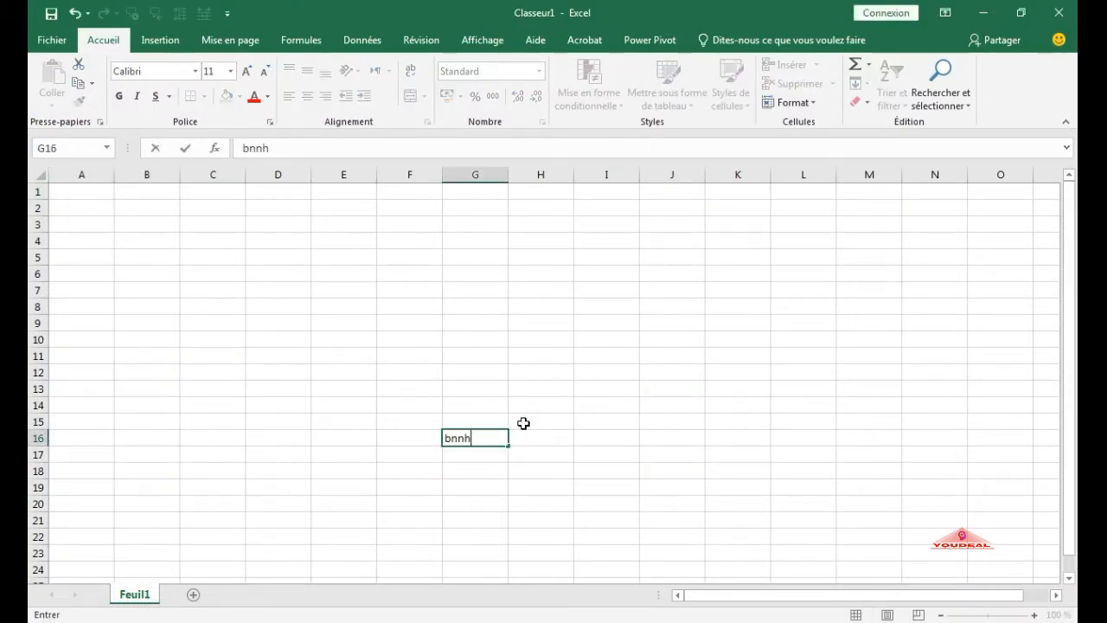
{"action": "type", "text": "n"}
{"action": "key", "text": "Return"}
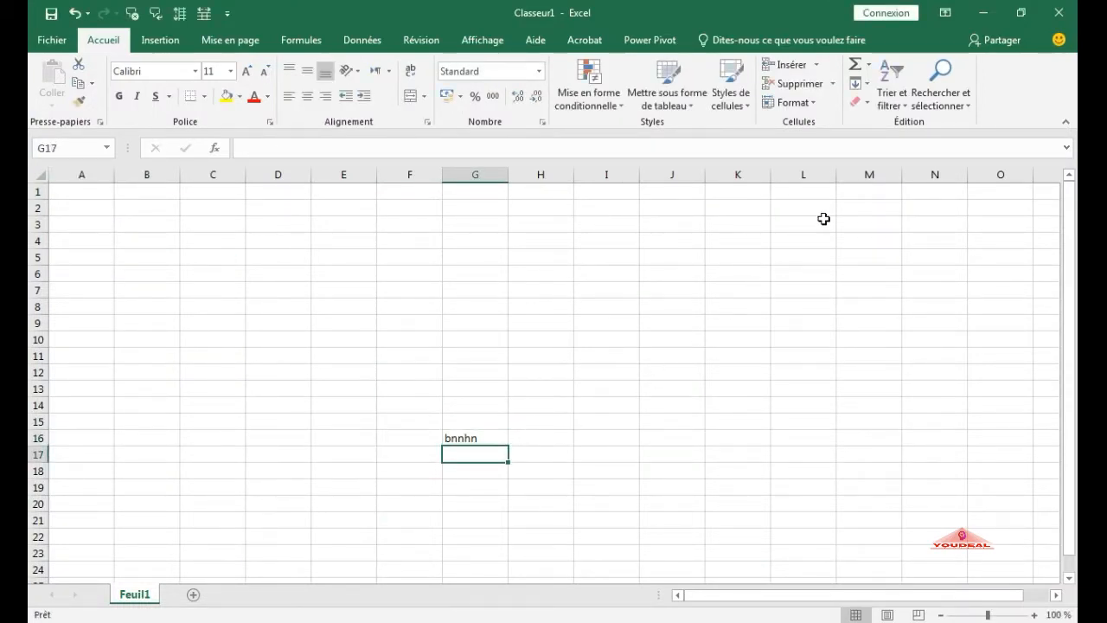
{"action": "left_click", "coordinate": [1057, 14]}
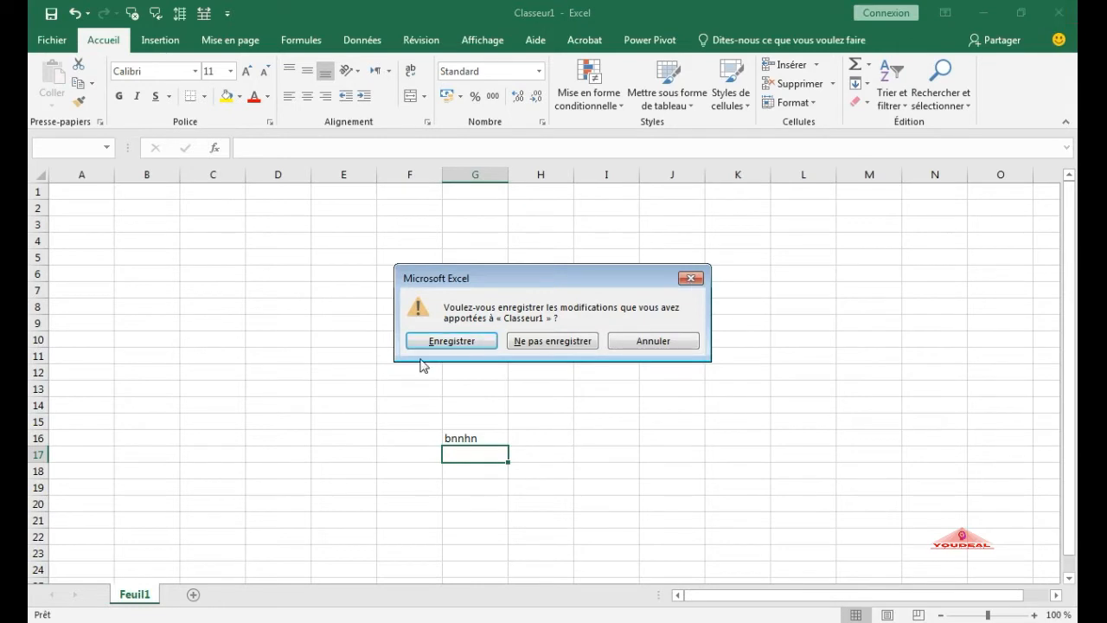
{"action": "left_click", "coordinate": [562, 344]}
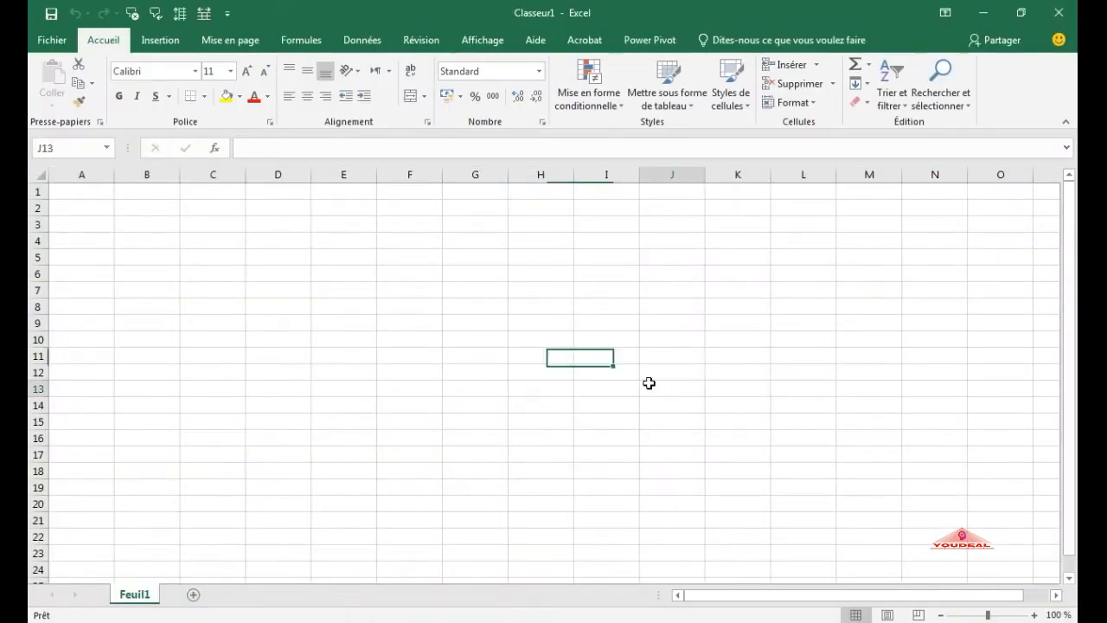
Step: Enter "rffeded" in cell J13 of the blank workbook
{"action": "type", "text": "rffeded"}
{"action": "key", "text": "Return"}
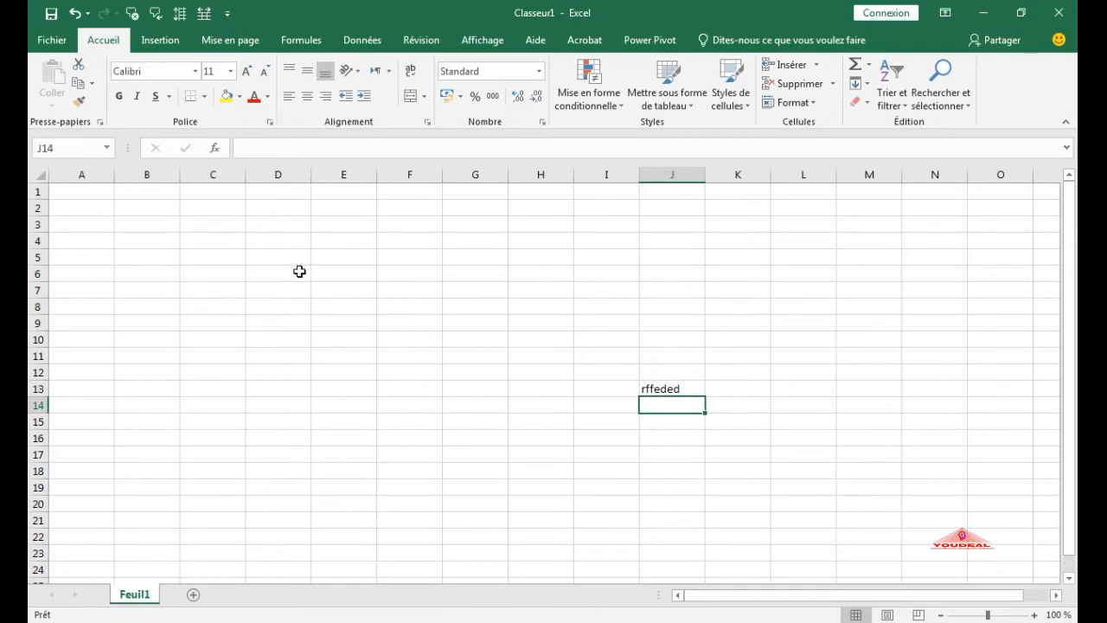
Step: Close the workbook without saving its changes and quit the empty Excel window
{"action": "left_click", "coordinate": [52, 40]}
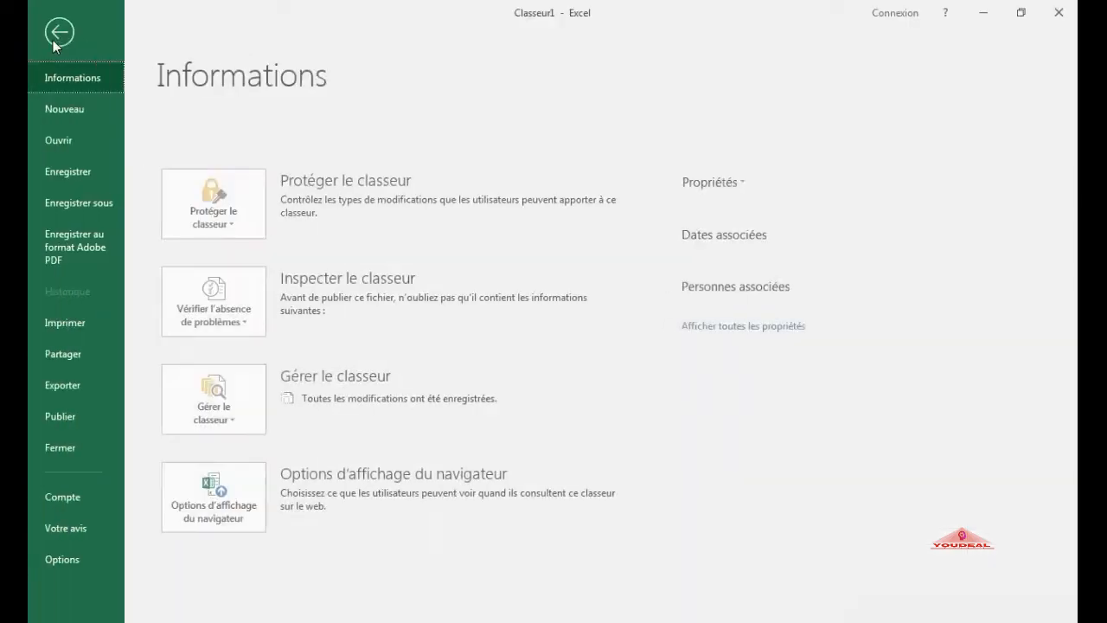
{"action": "left_click", "coordinate": [72, 449]}
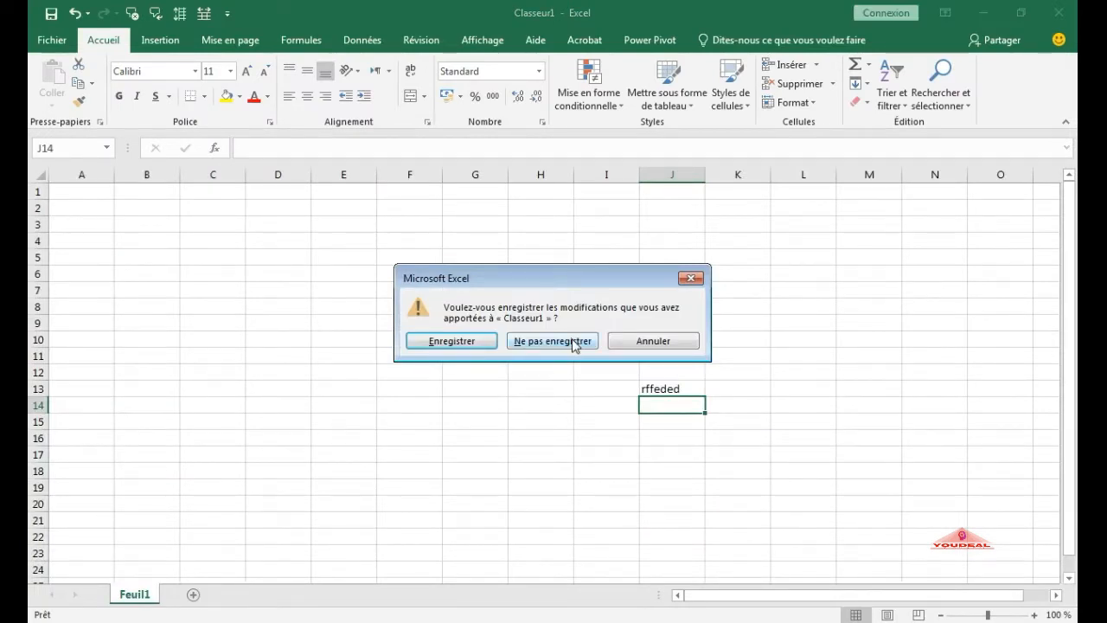
{"action": "left_click", "coordinate": [573, 341]}
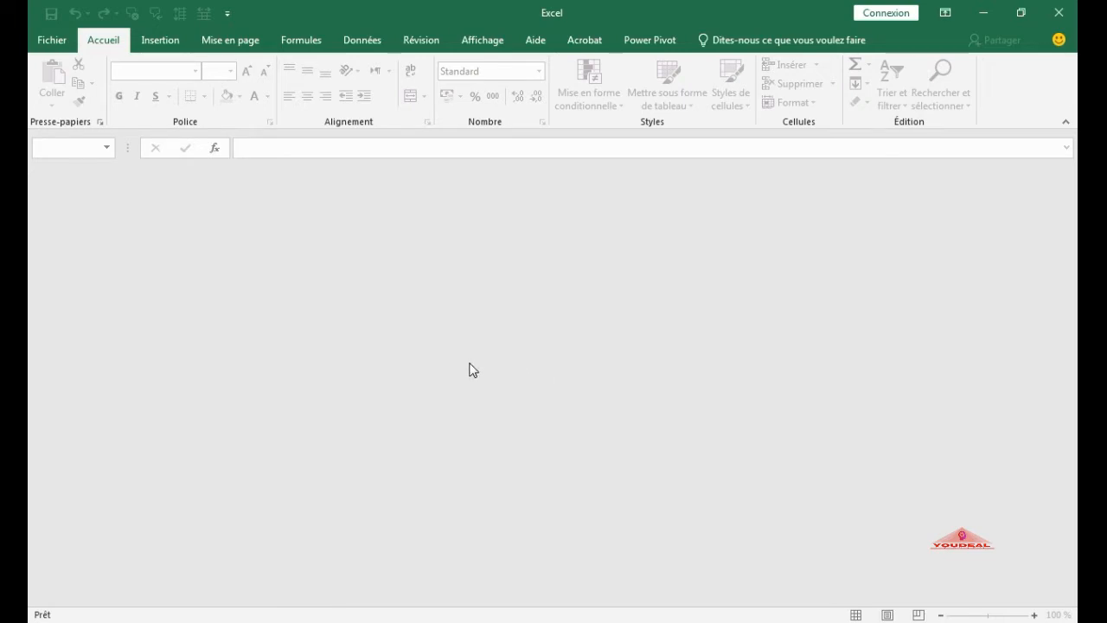
{"action": "left_click", "coordinate": [1057, 13]}
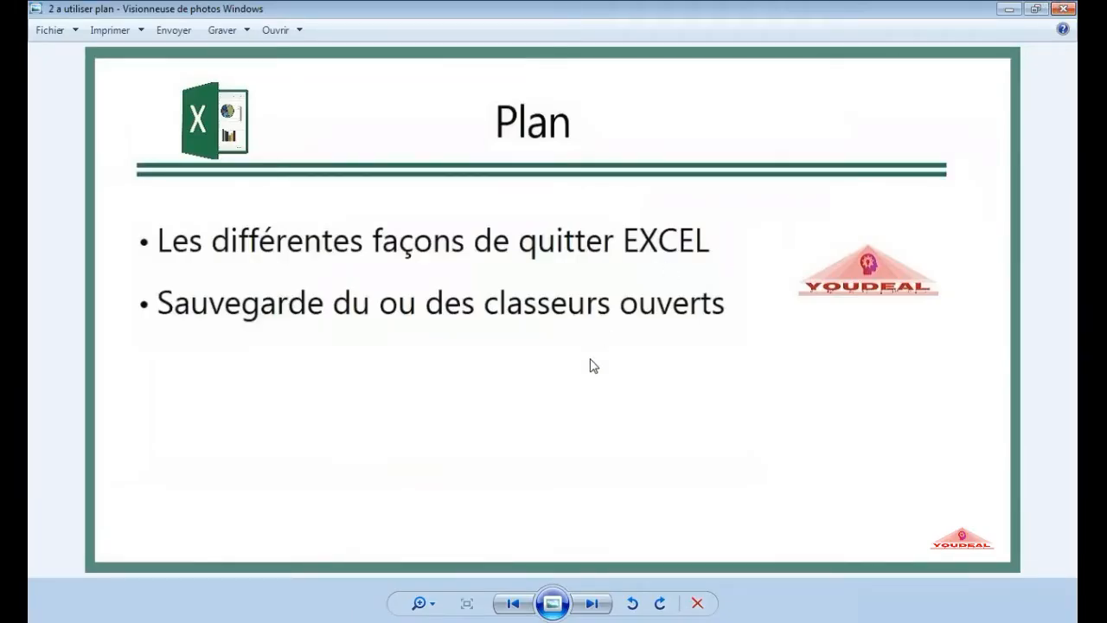
{"action": "key", "text": "F11"}
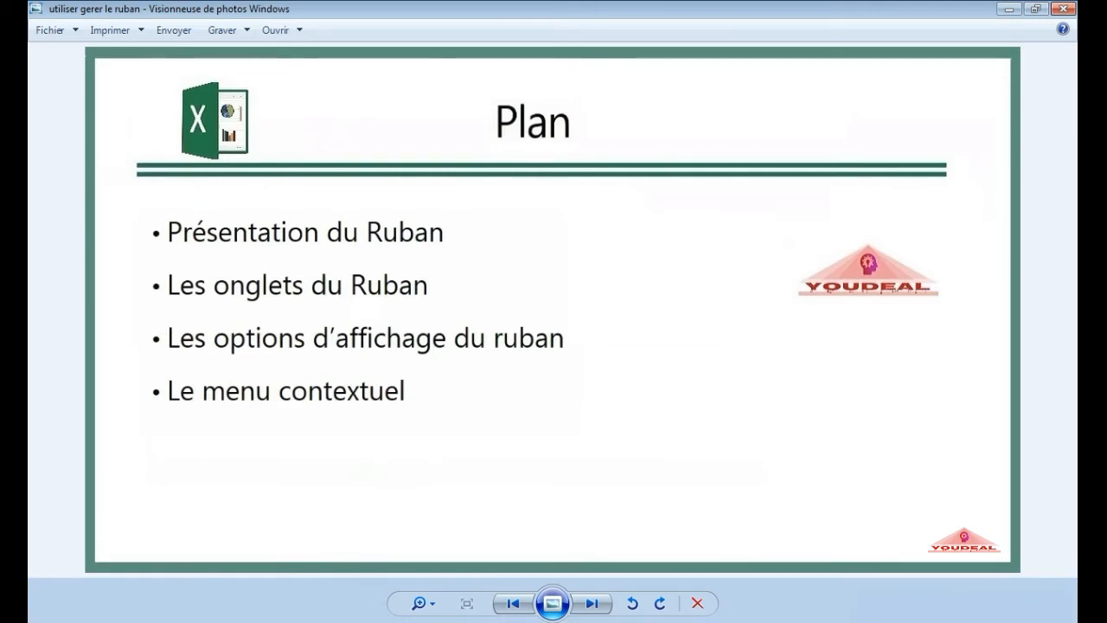
{"action": "key", "text": "Right"}
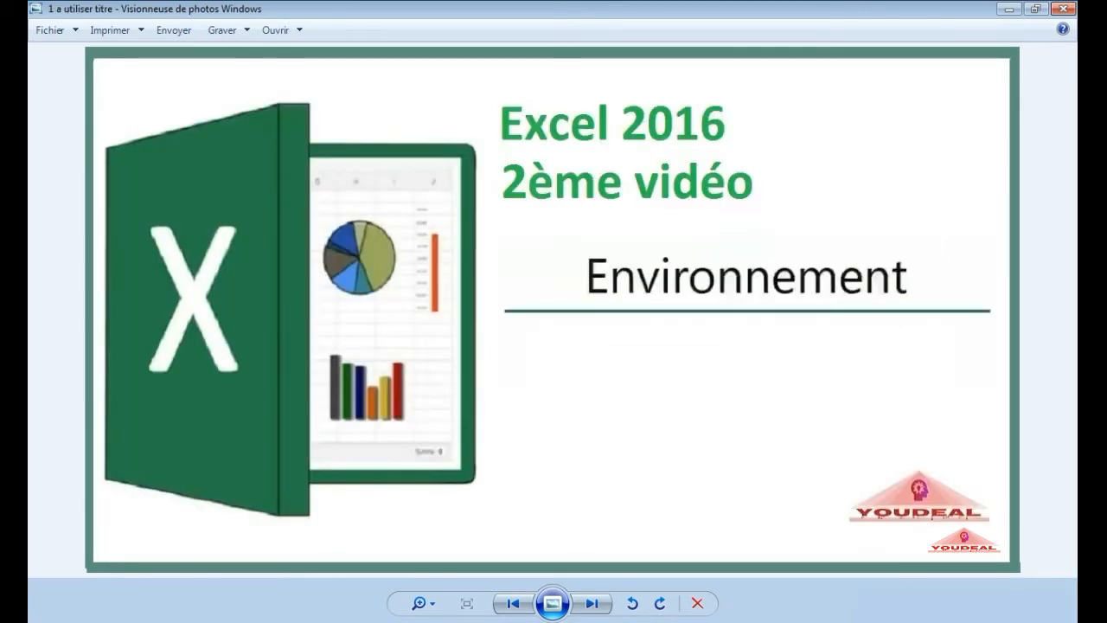
{"action": "key", "text": "Right"}
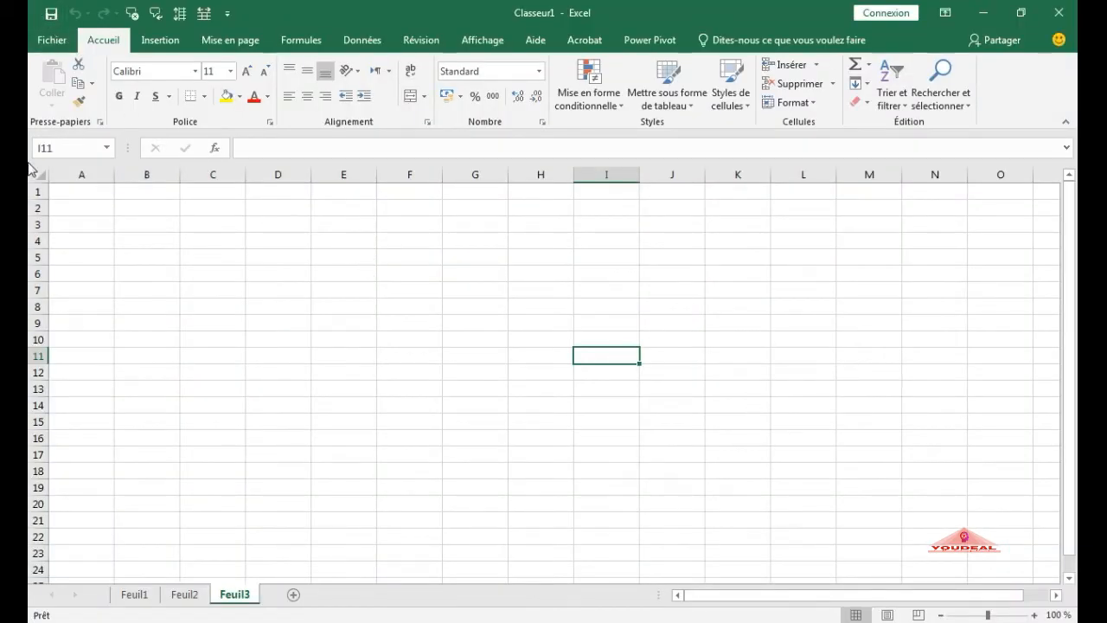
Step: Look through the ribbon's Insertion, Mise en page and Formules commands and return to the Accueil commands
{"action": "left_click", "coordinate": [161, 41]}
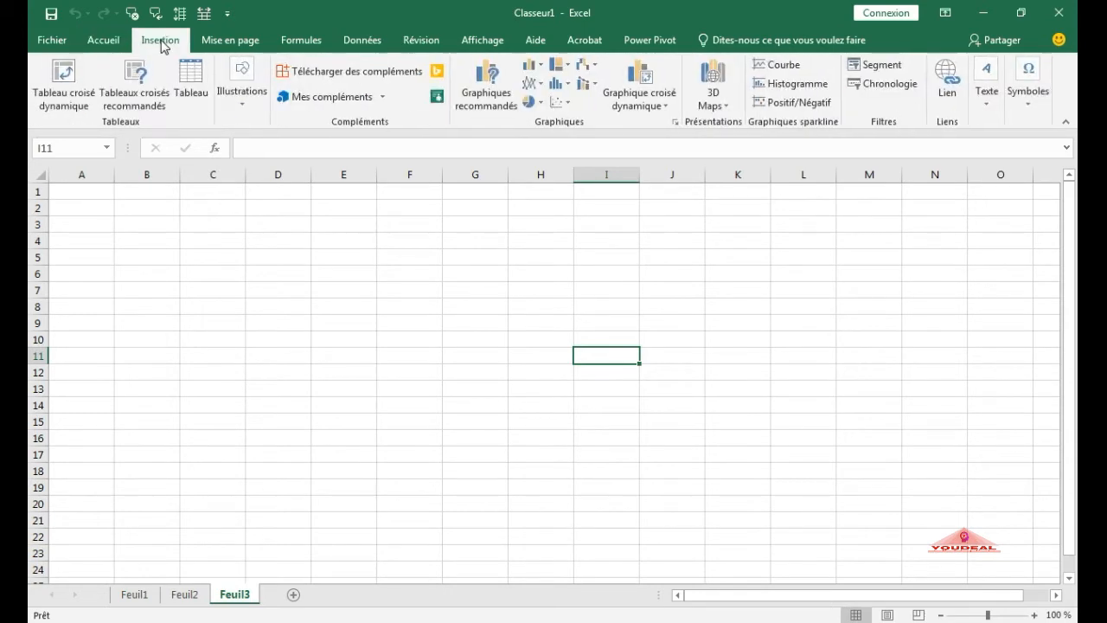
{"action": "left_click", "coordinate": [232, 45]}
{"action": "left_click", "coordinate": [289, 43]}
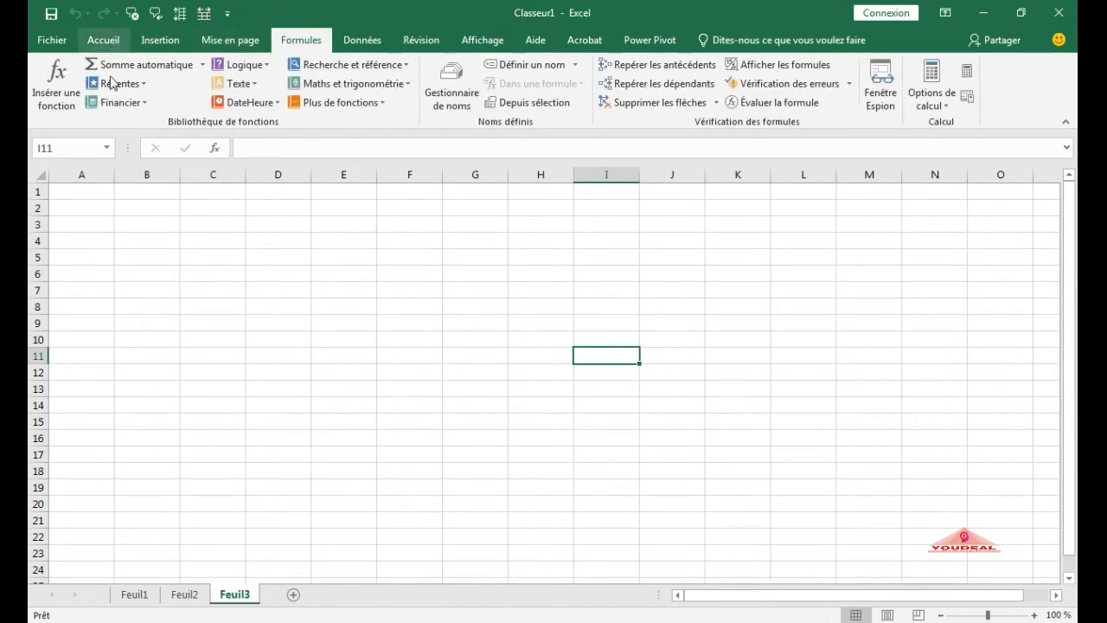
{"action": "left_click", "coordinate": [103, 42]}
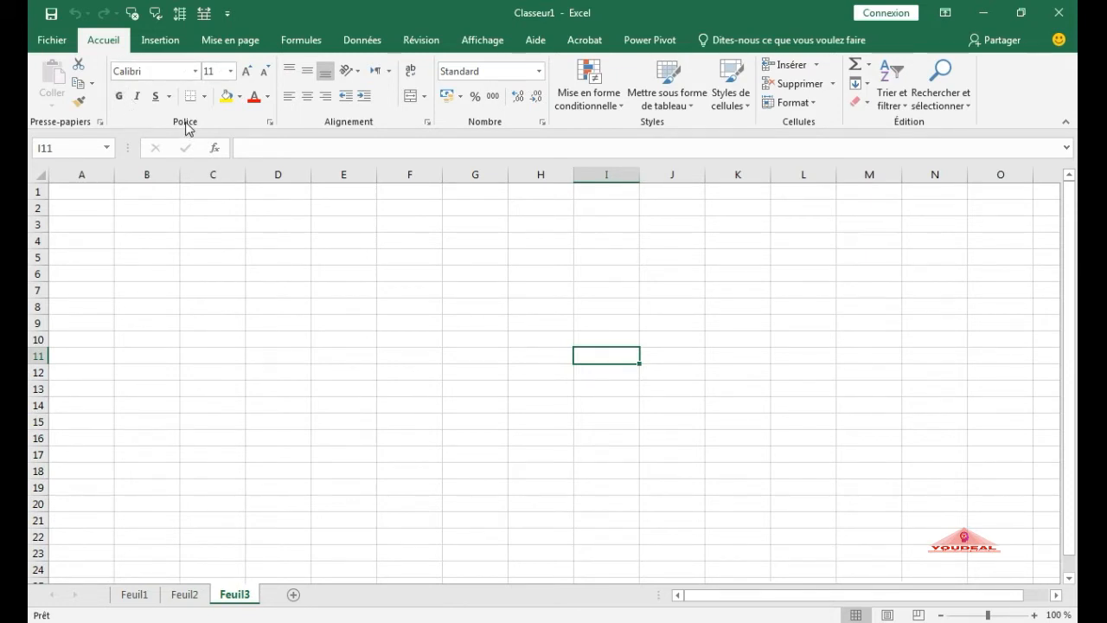
Step: Review the Nombre, Alignement, Police, Bordure, Remplissage and Protection settings in the Format de cellule dialog and close it unchanged
{"action": "left_click", "coordinate": [271, 124]}
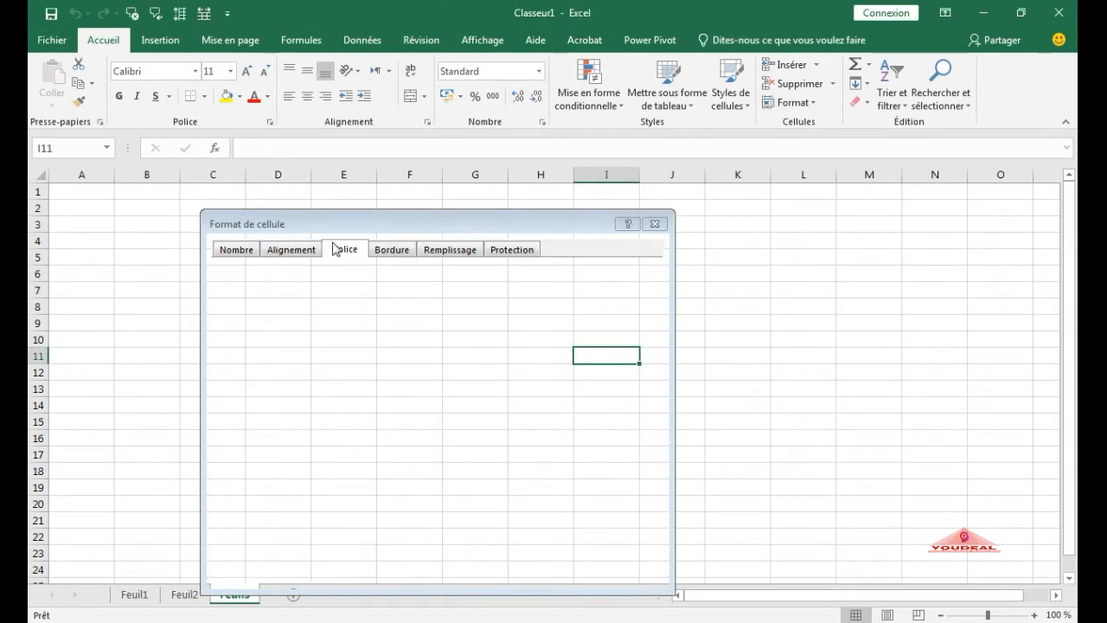
{"action": "left_click", "coordinate": [239, 252]}
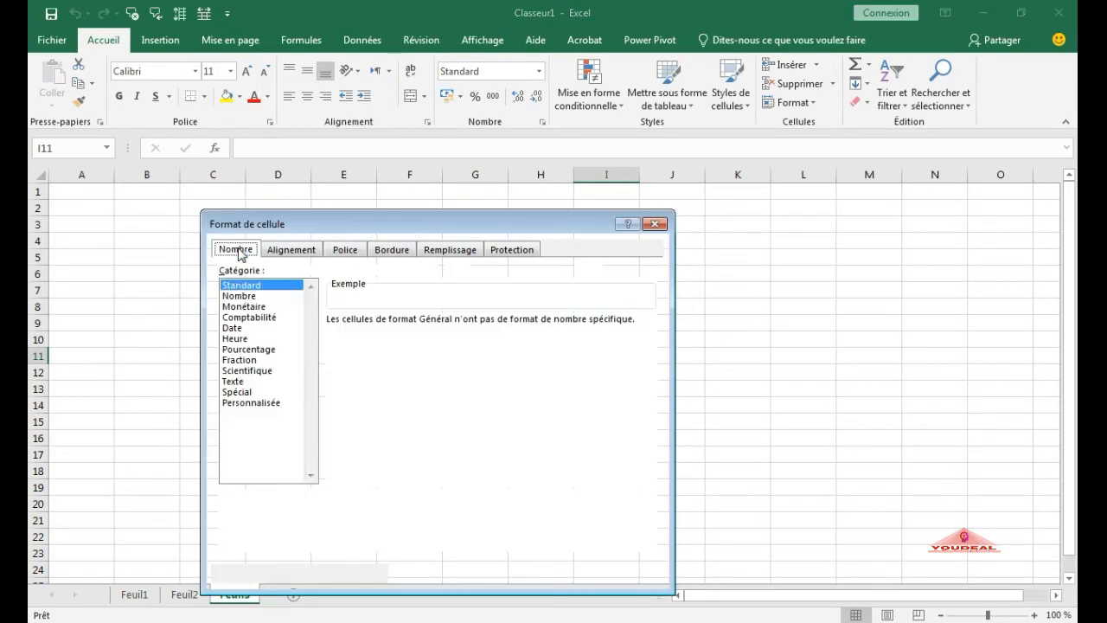
{"action": "left_click", "coordinate": [286, 254]}
{"action": "left_click", "coordinate": [346, 255]}
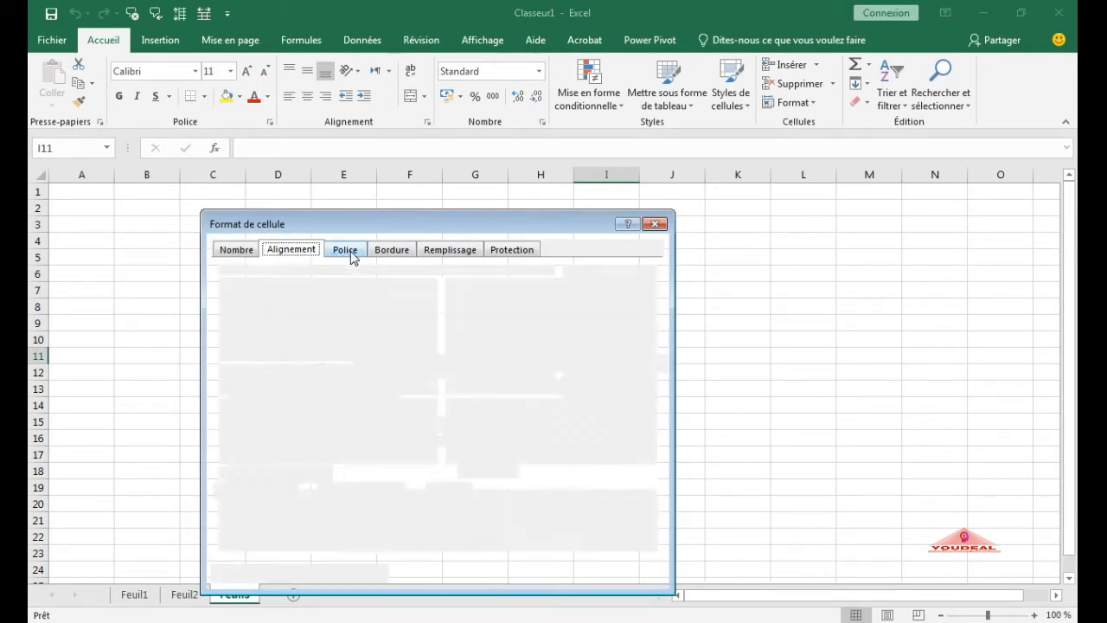
{"action": "left_click", "coordinate": [388, 253]}
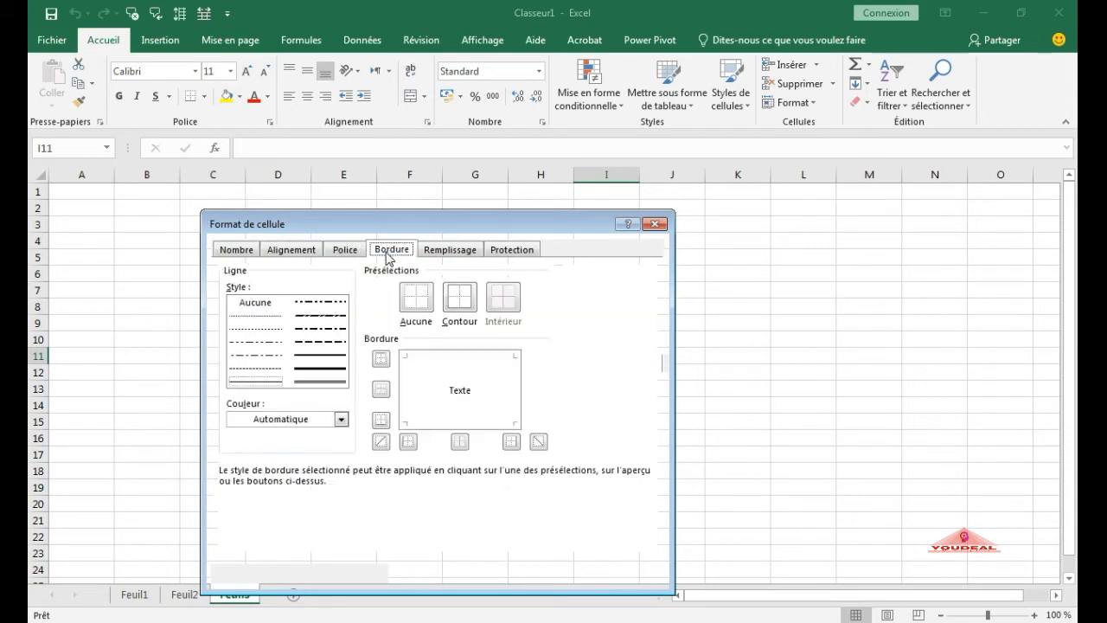
{"action": "left_click", "coordinate": [457, 256]}
{"action": "left_click", "coordinate": [506, 257]}
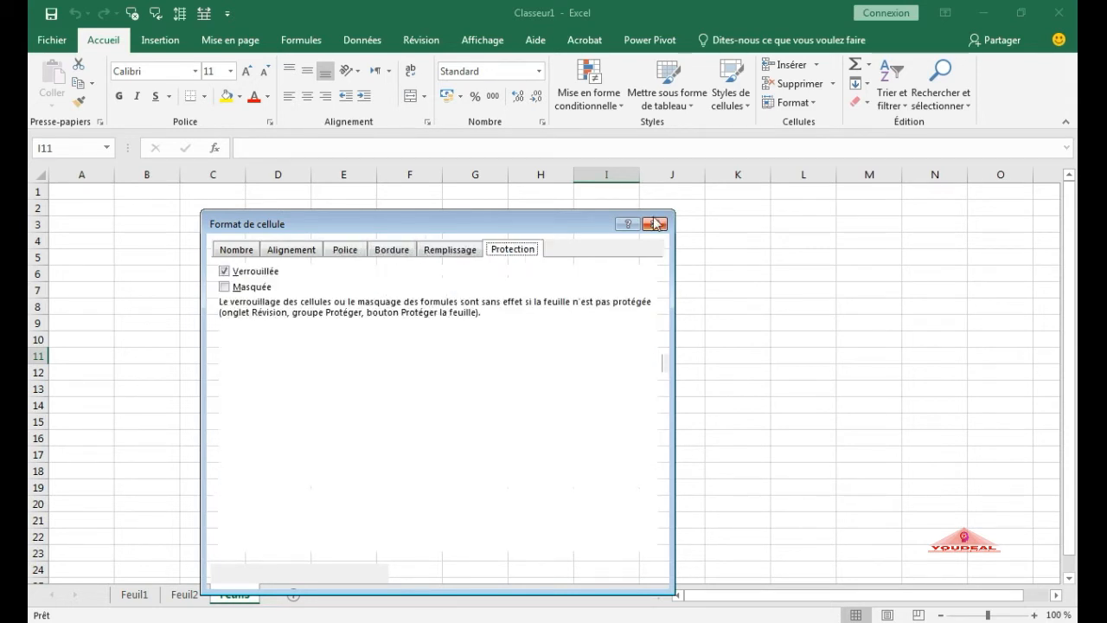
{"action": "left_click", "coordinate": [656, 225]}
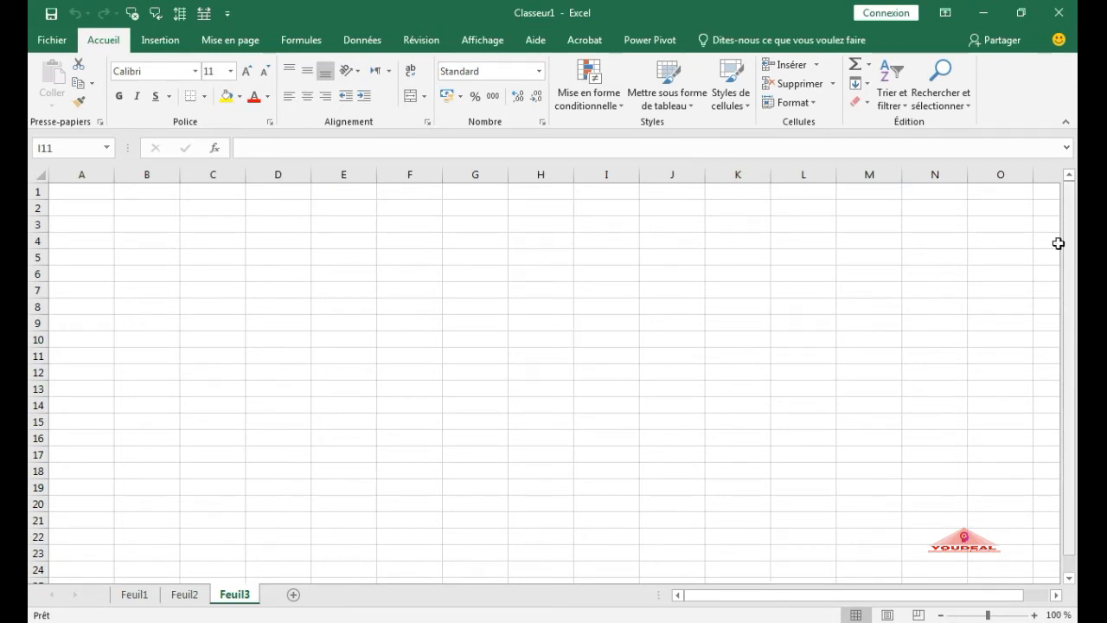
Step: Collapse the ribbon to its tab names and temporarily display the Accueil commands over the sheet
{"action": "left_click", "coordinate": [1065, 123]}
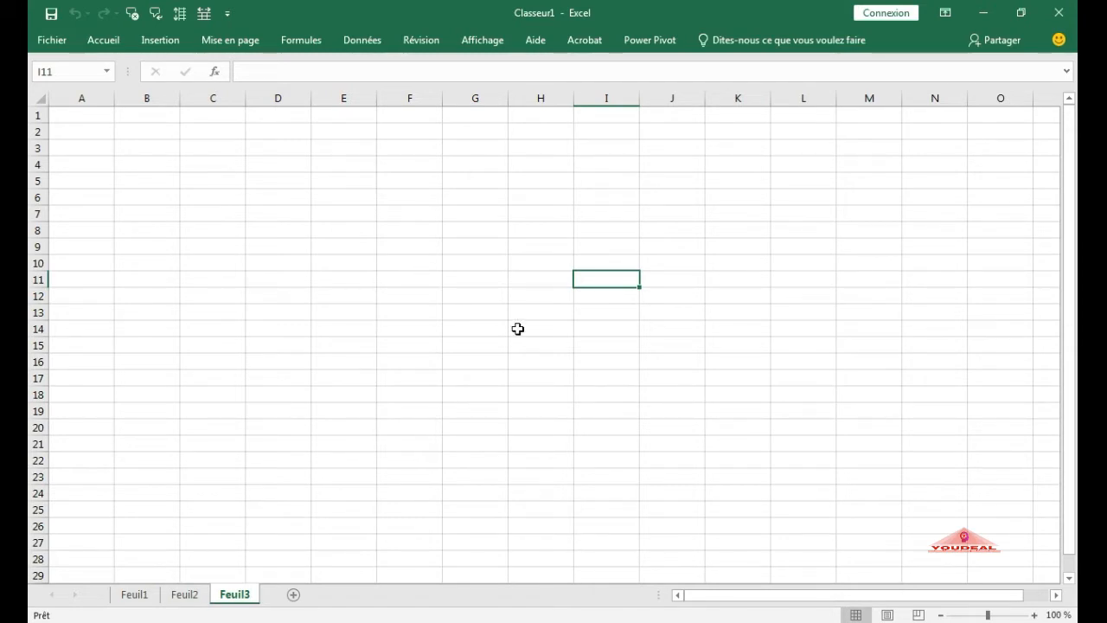
{"action": "left_click", "coordinate": [102, 41]}
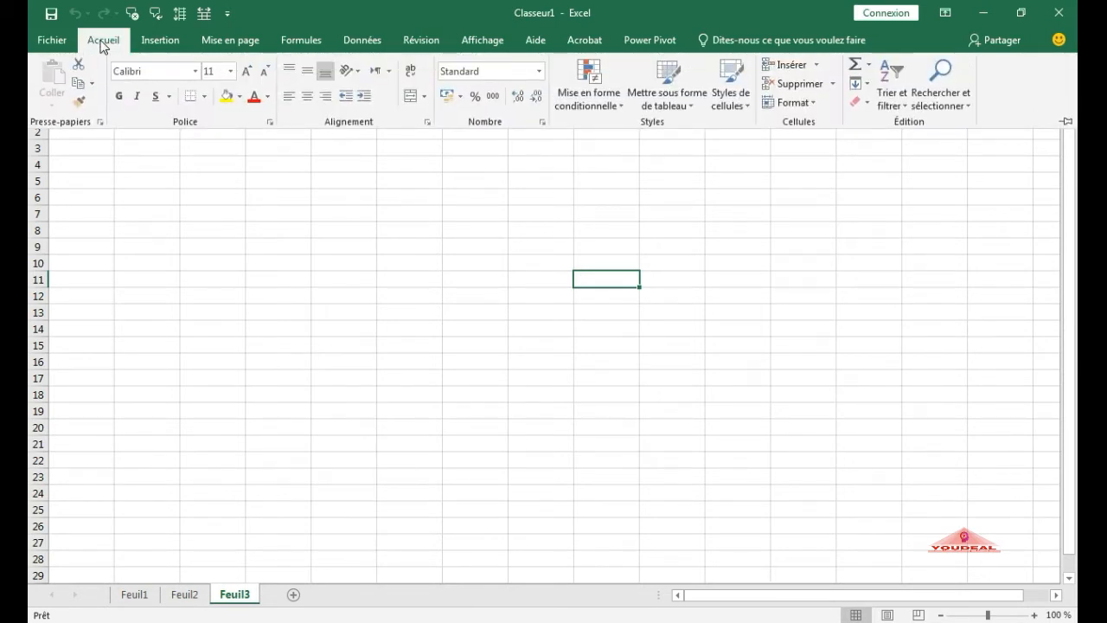
{"action": "left_click", "coordinate": [516, 312]}
Step: Enter "jj" in cell I11 and temporarily display the Insertion commands, dismissing them by selecting cell K12
{"action": "type", "text": "jj"}
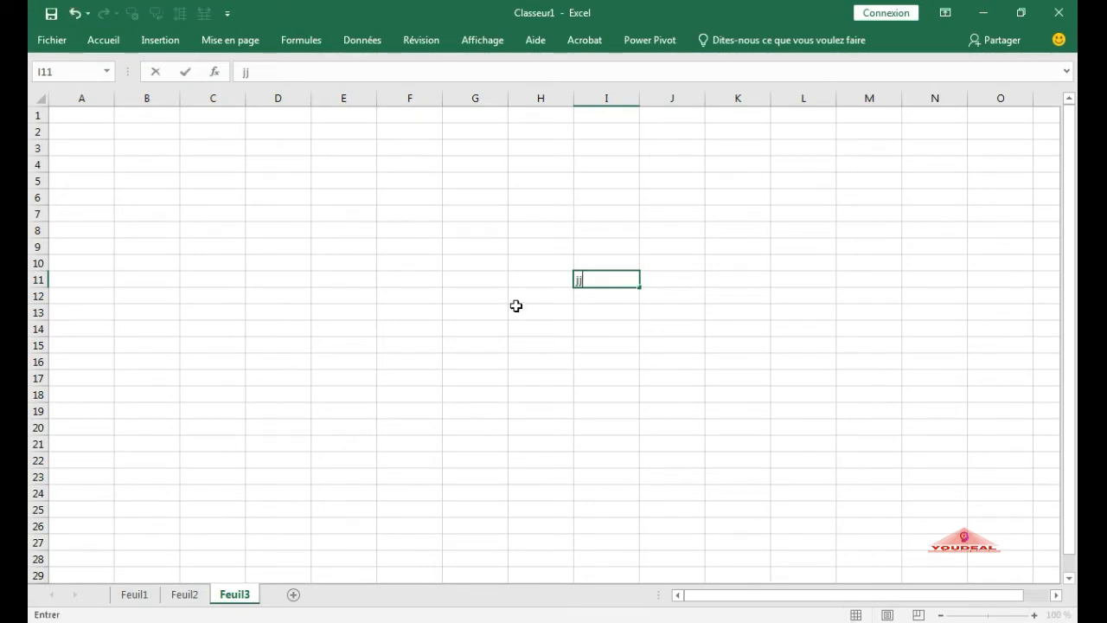
{"action": "left_click", "coordinate": [523, 309]}
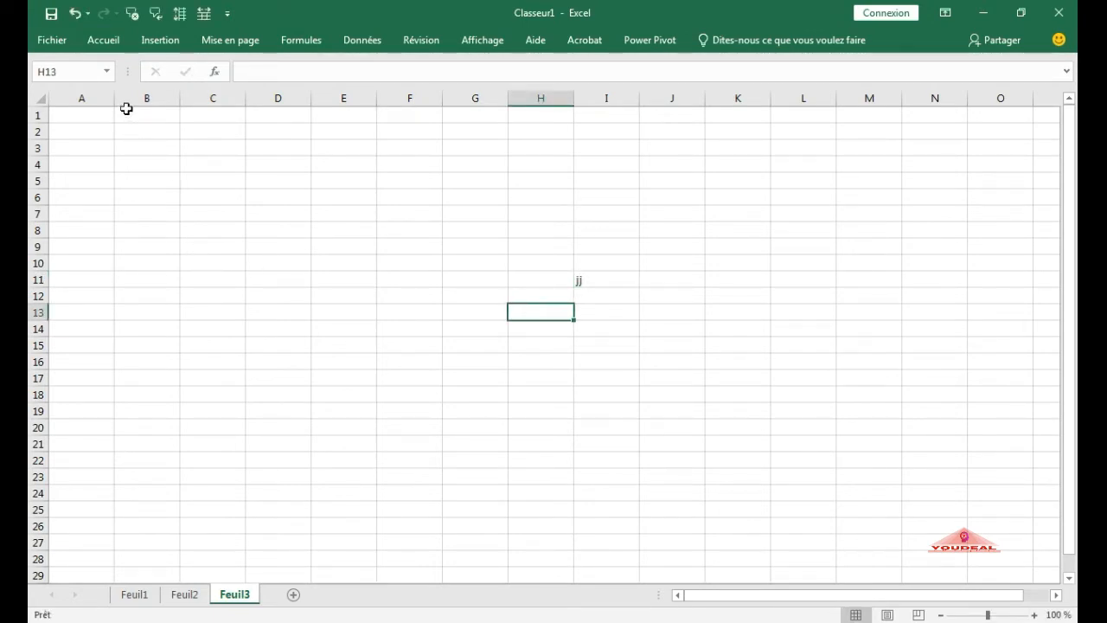
{"action": "left_click", "coordinate": [169, 44]}
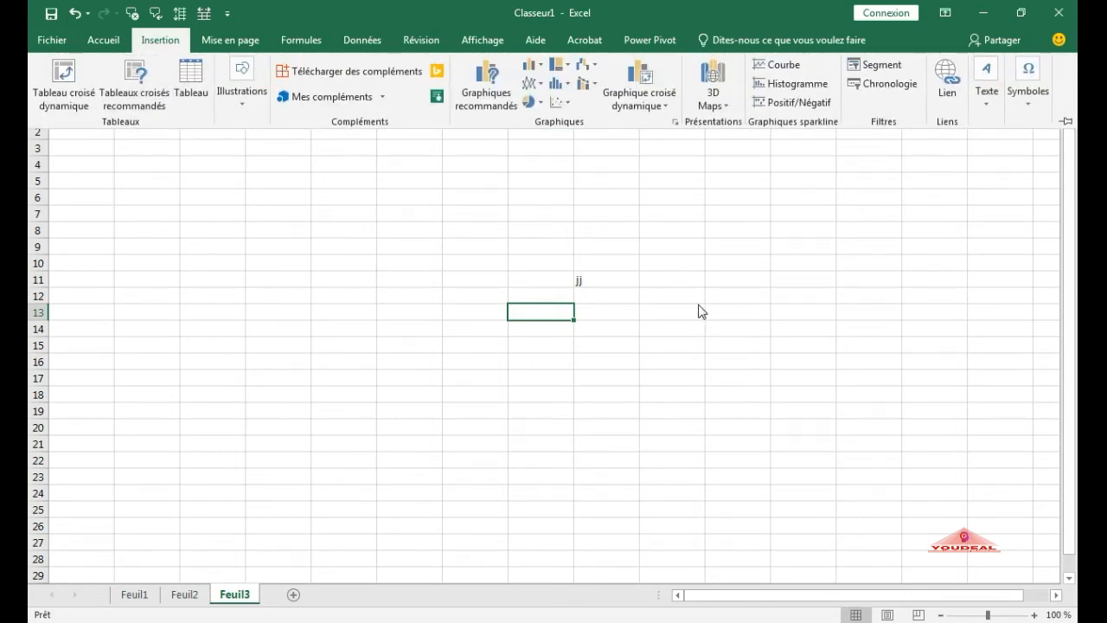
{"action": "left_click", "coordinate": [739, 303]}
{"action": "left_click", "coordinate": [740, 300]}
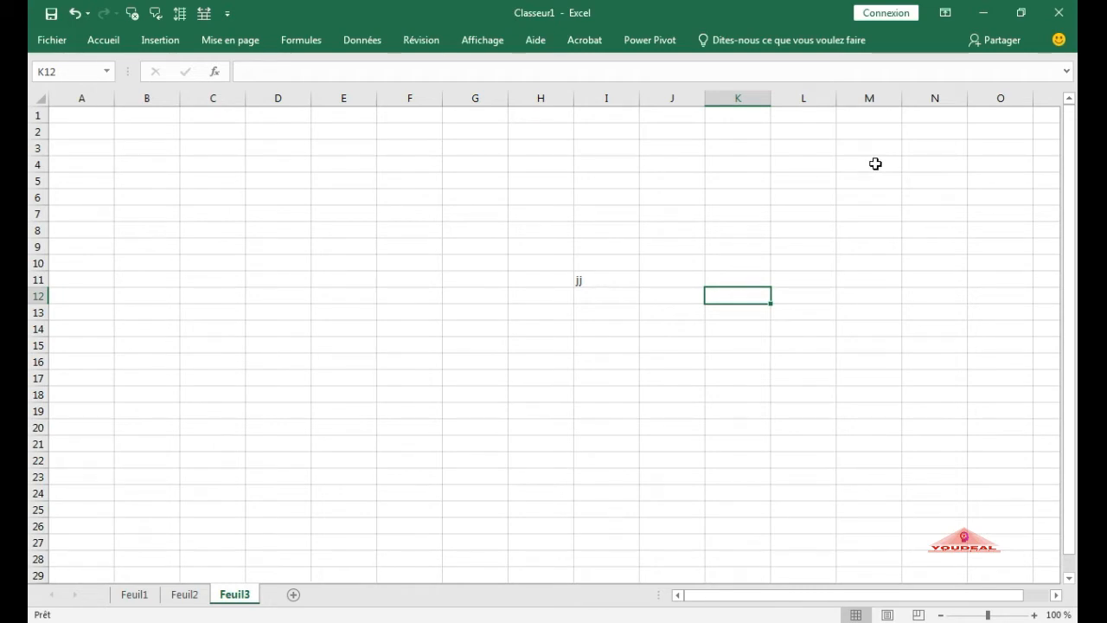
Step: Set the ribbon display to Masquer automatiquement le ruban and temporarily reveal the hidden ribbon
{"action": "left_click", "coordinate": [946, 13]}
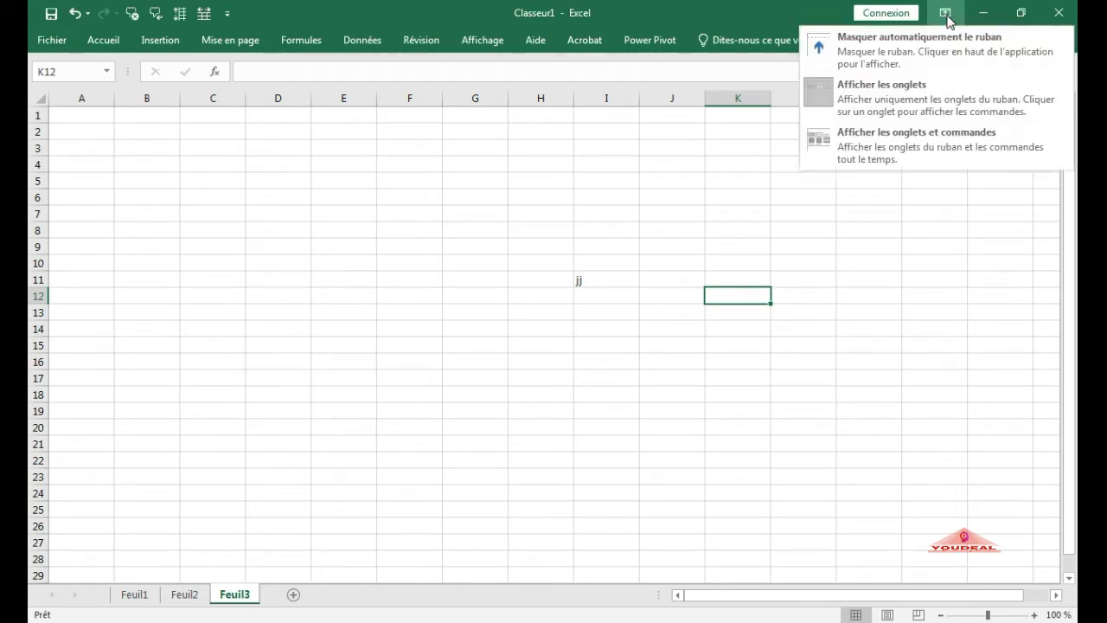
{"action": "left_click", "coordinate": [953, 57]}
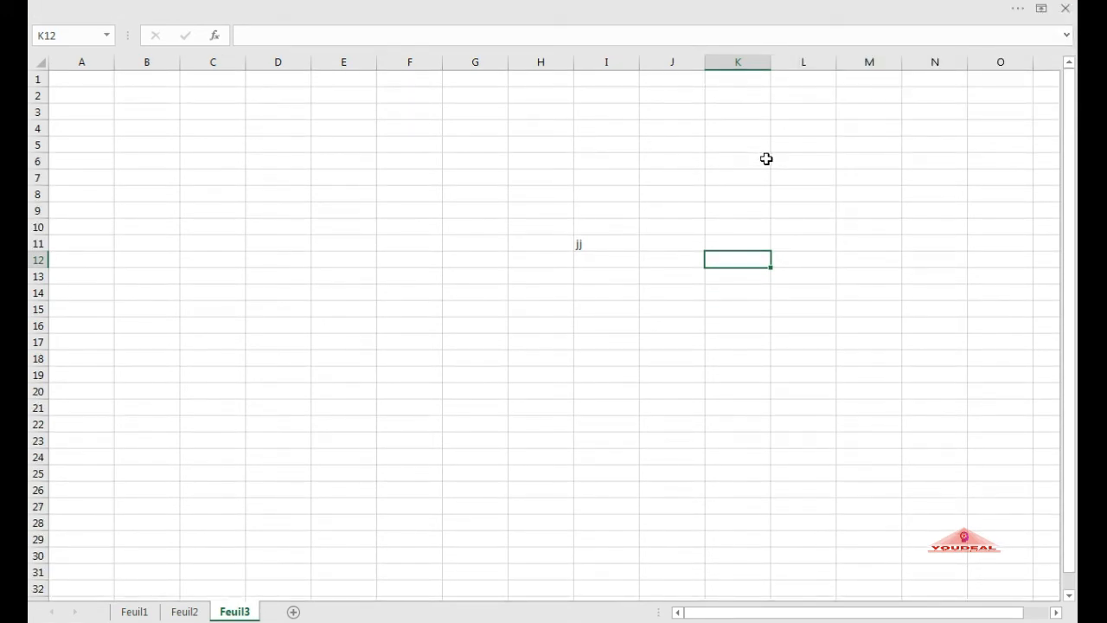
{"action": "left_click", "coordinate": [1019, 11]}
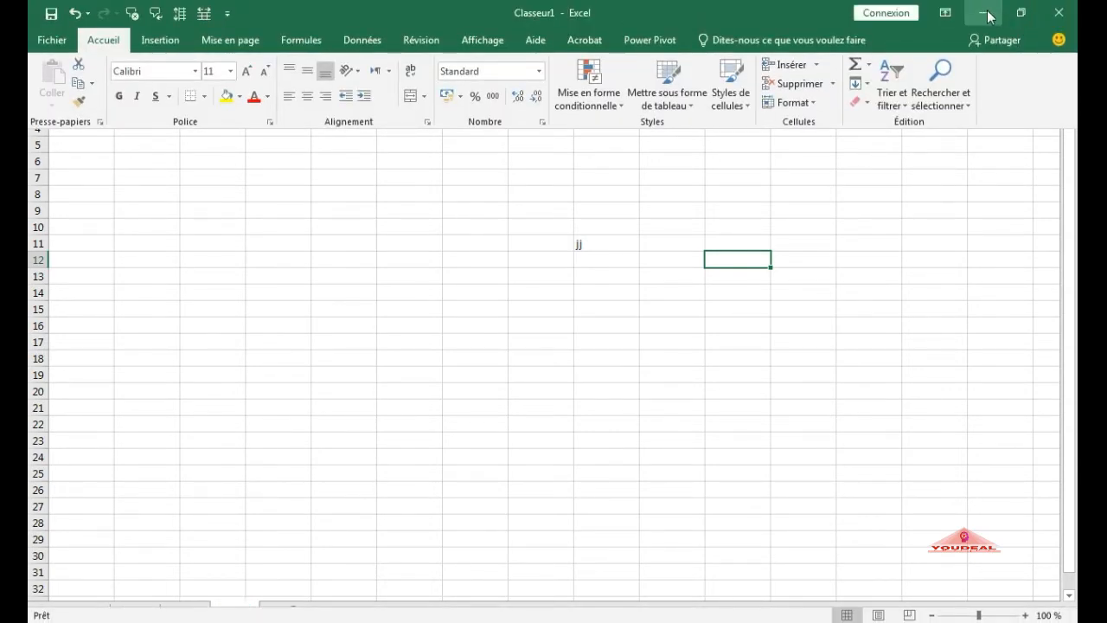
Step: Set the ribbon display option to Afficher les onglets
{"action": "left_click", "coordinate": [944, 13]}
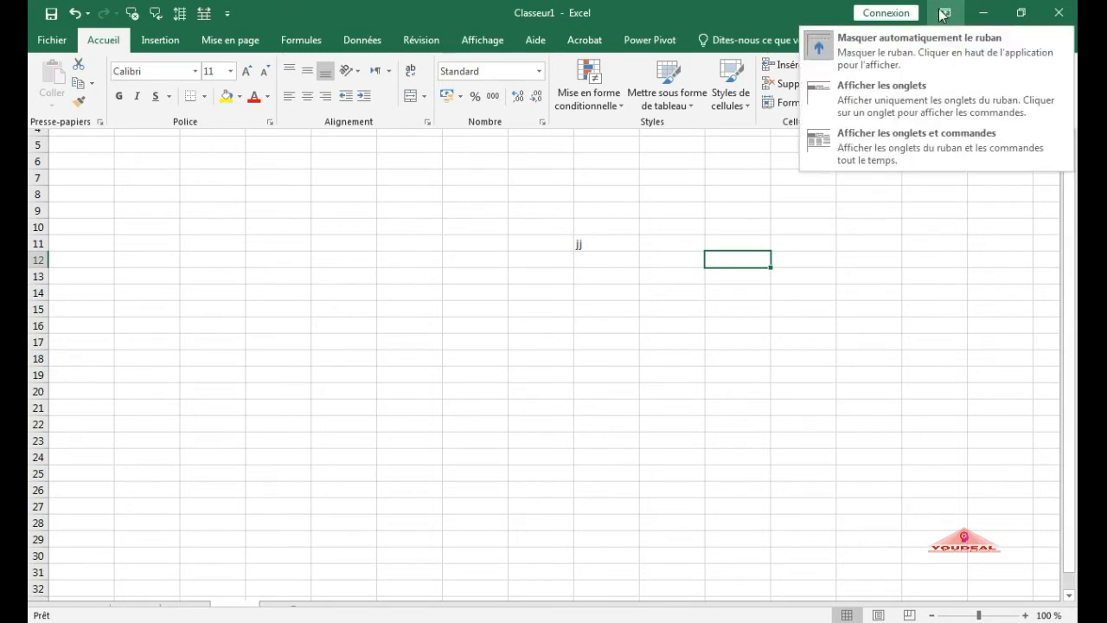
{"action": "left_click", "coordinate": [920, 105]}
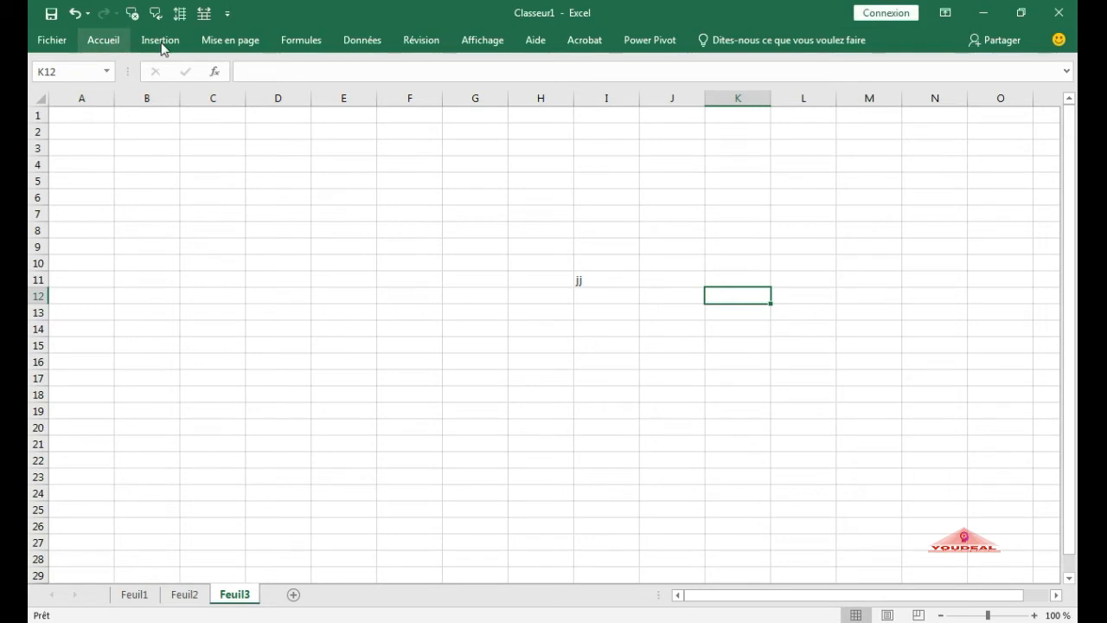
Step: Temporarily display and dismiss the Accueil commands, and enter "jjyujik" in cell F14
{"action": "left_click", "coordinate": [117, 43]}
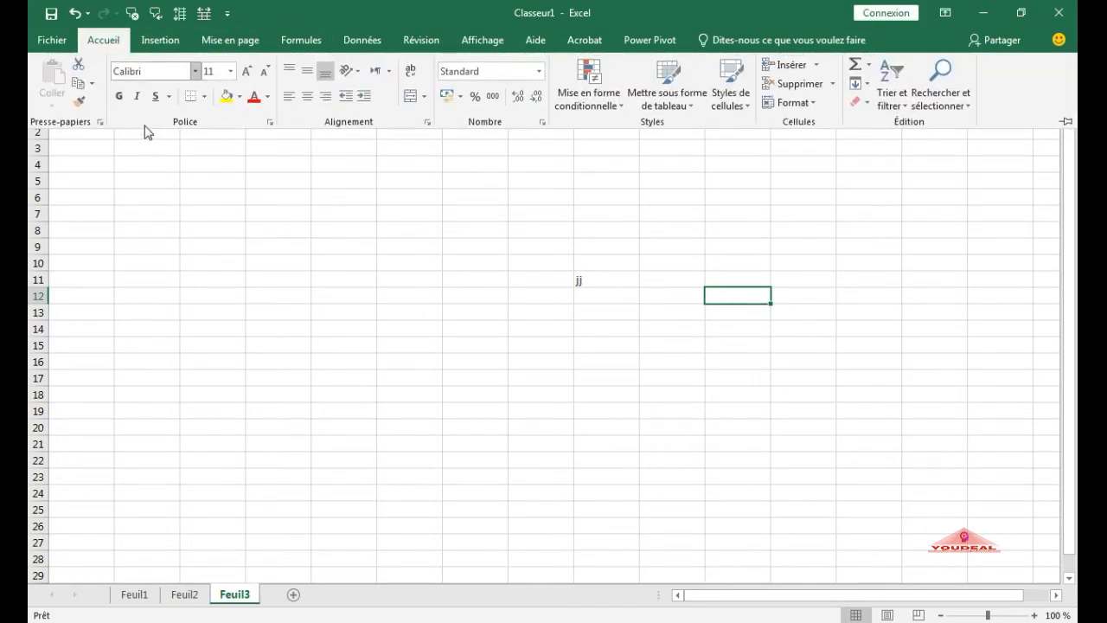
{"action": "left_click", "coordinate": [522, 253]}
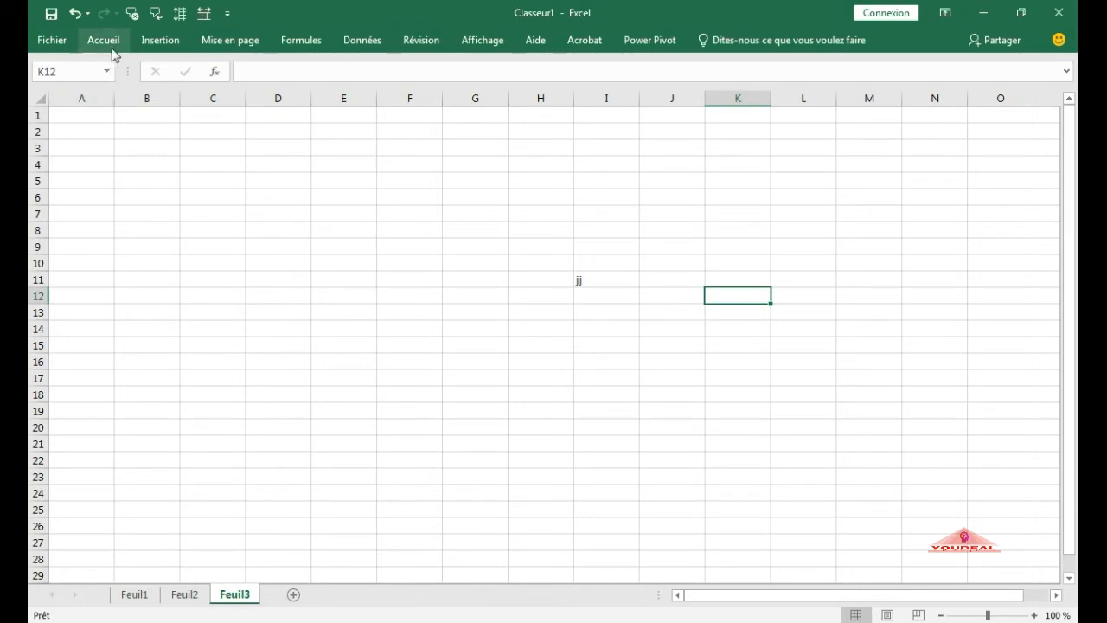
{"action": "left_click", "coordinate": [437, 326]}
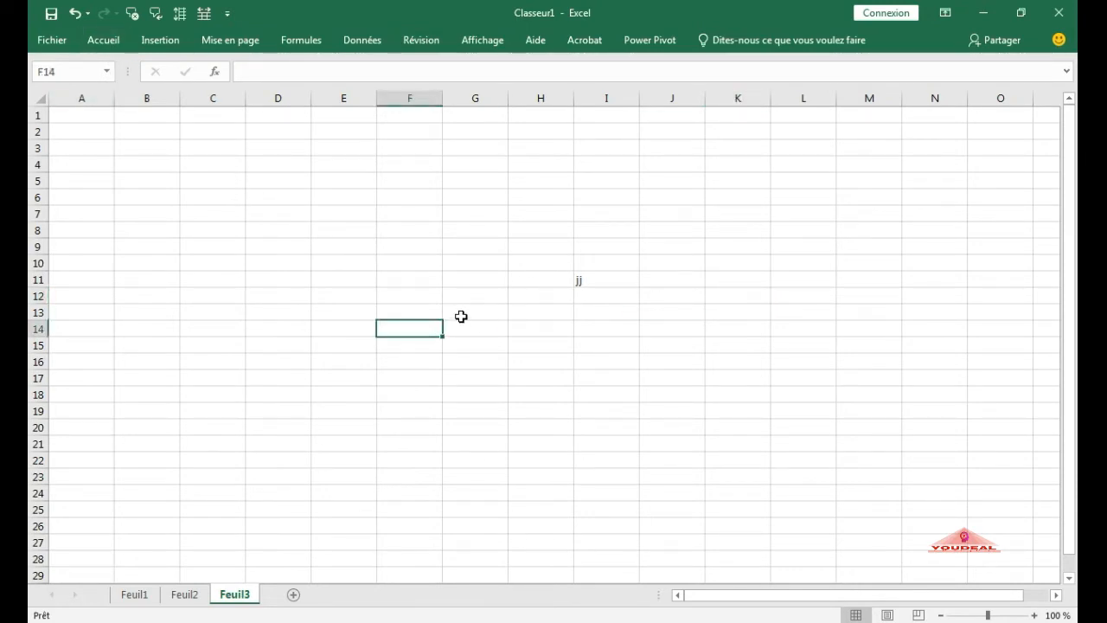
{"action": "type", "text": "jjyujik"}
{"action": "key", "text": "Return"}
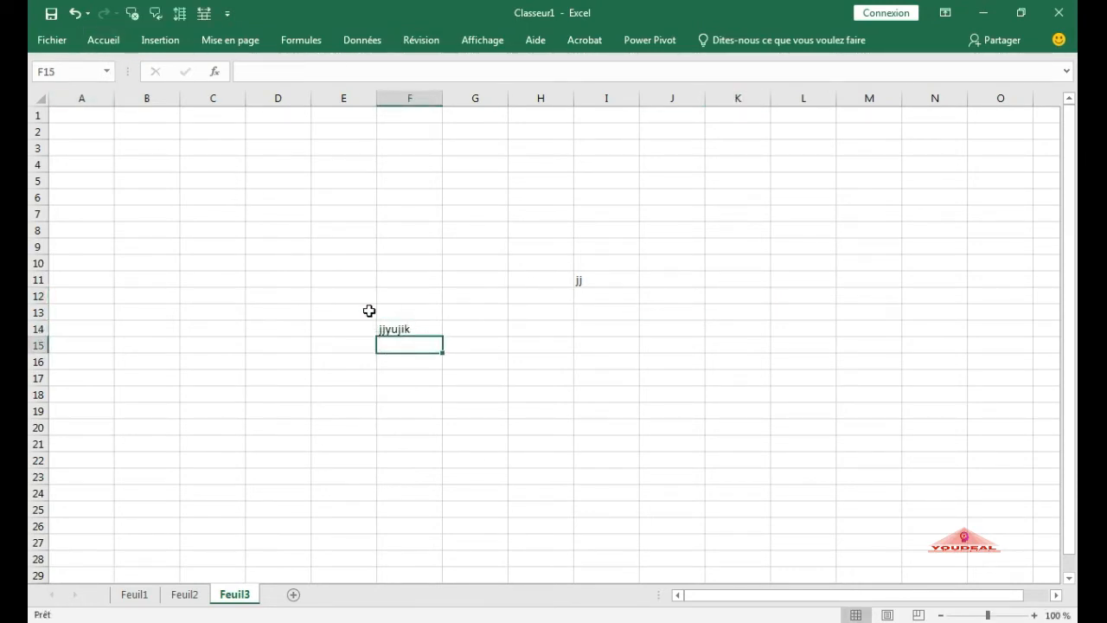
Step: Briefly show and hide the Accueil commands, and set the ribbon display option to Afficher les onglets et commandes
{"action": "left_click", "coordinate": [109, 48]}
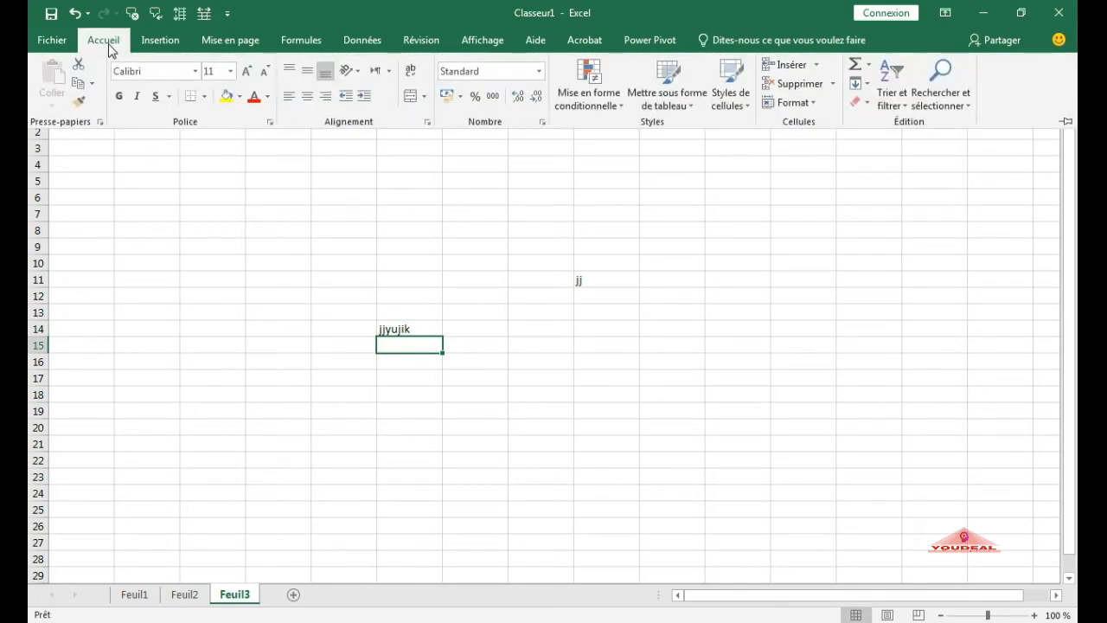
{"action": "left_click", "coordinate": [108, 48]}
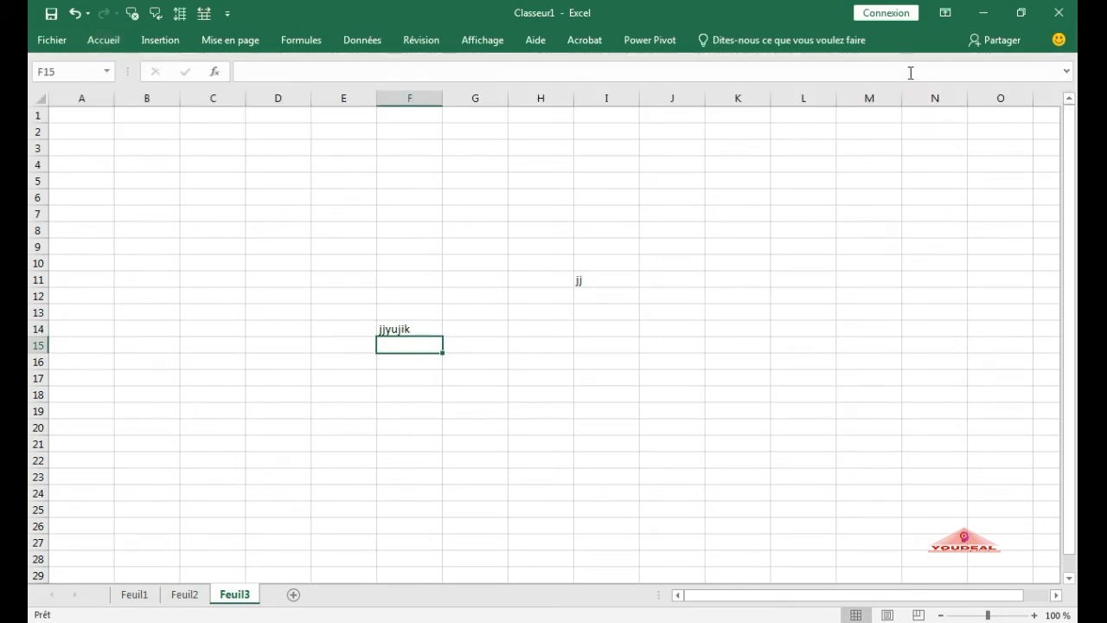
{"action": "left_click", "coordinate": [944, 15]}
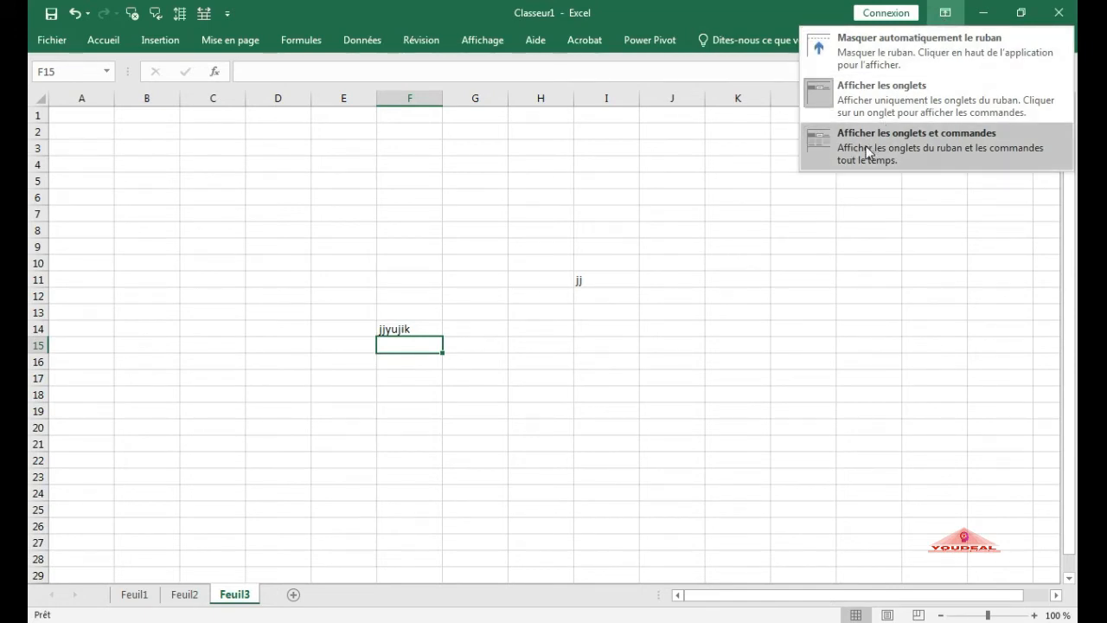
{"action": "left_click", "coordinate": [935, 151]}
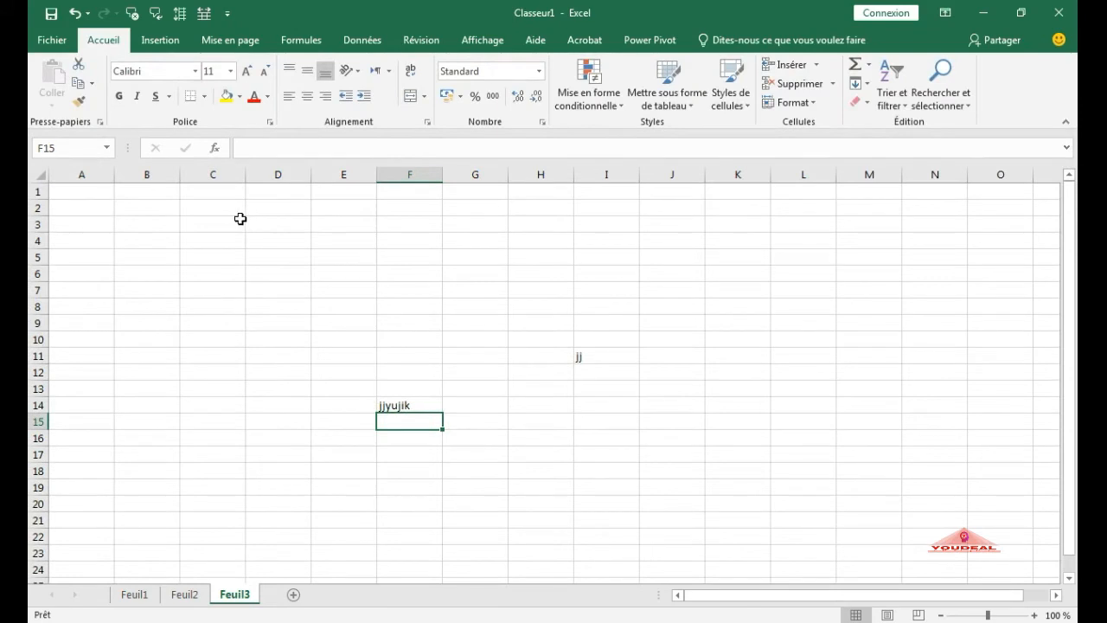
Step: Enter "kkklllk" in cell I9
{"action": "left_click", "coordinate": [594, 324]}
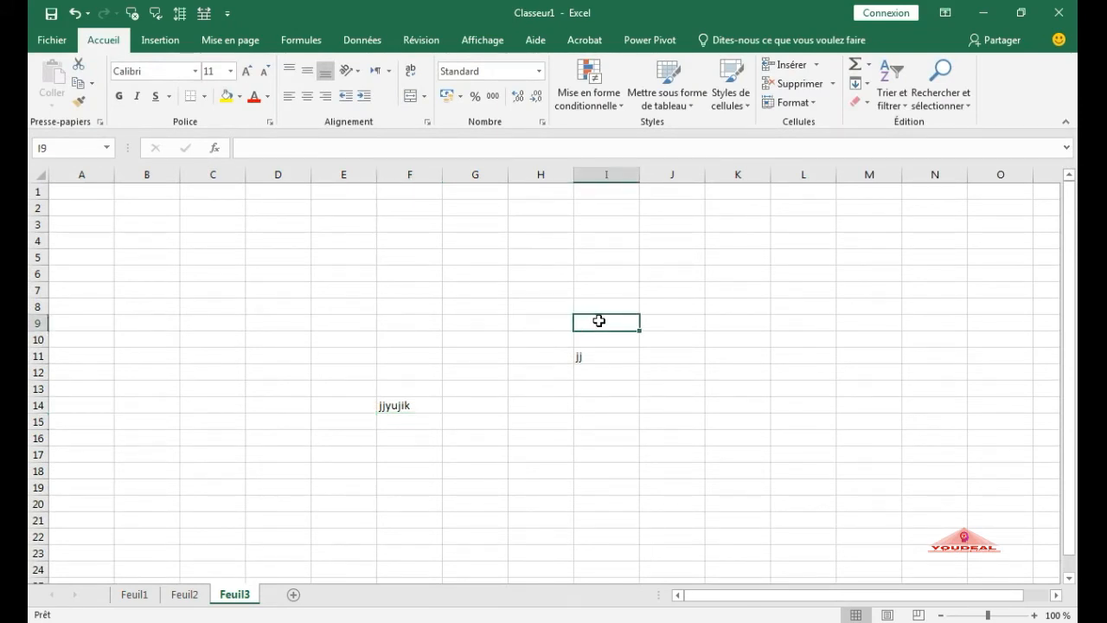
{"action": "type", "text": "kkklllk"}
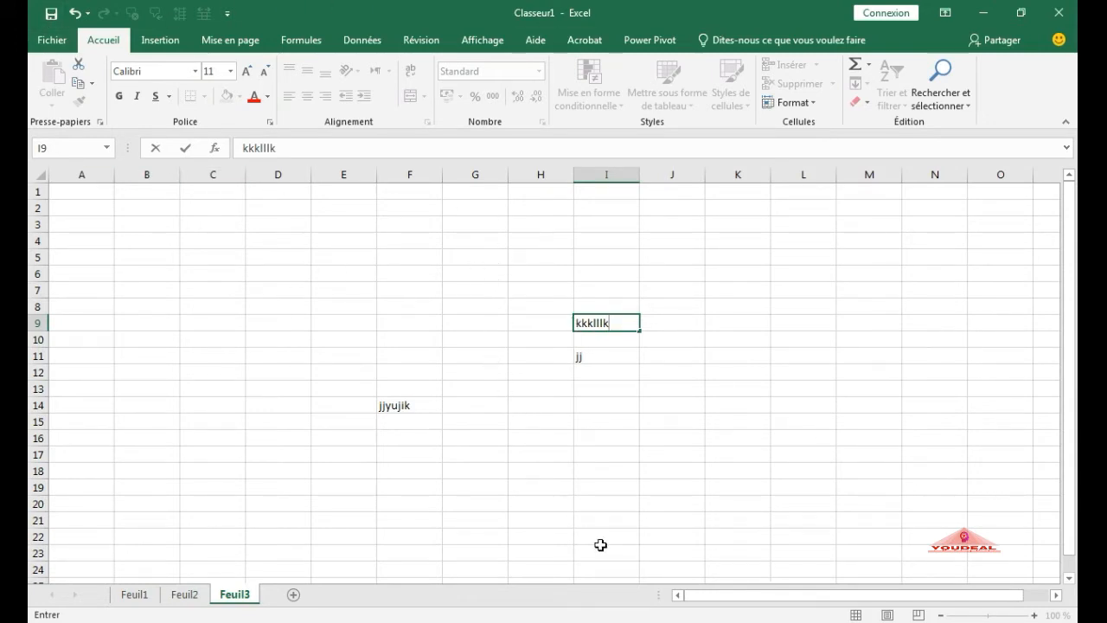
{"action": "left_click", "coordinate": [984, 13]}
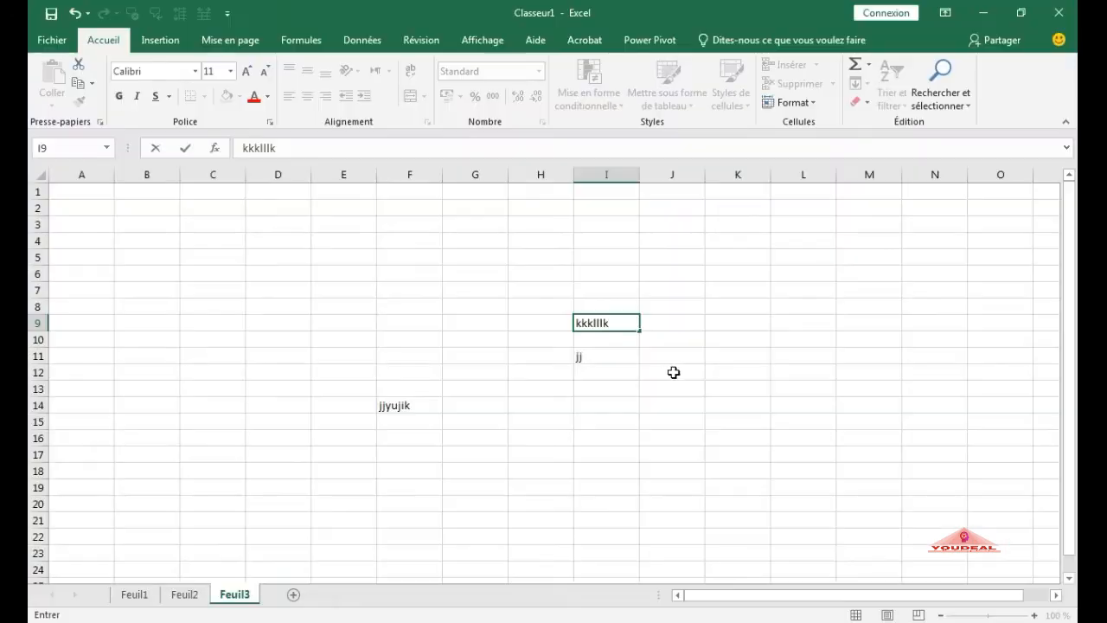
{"action": "left_click", "coordinate": [668, 372]}
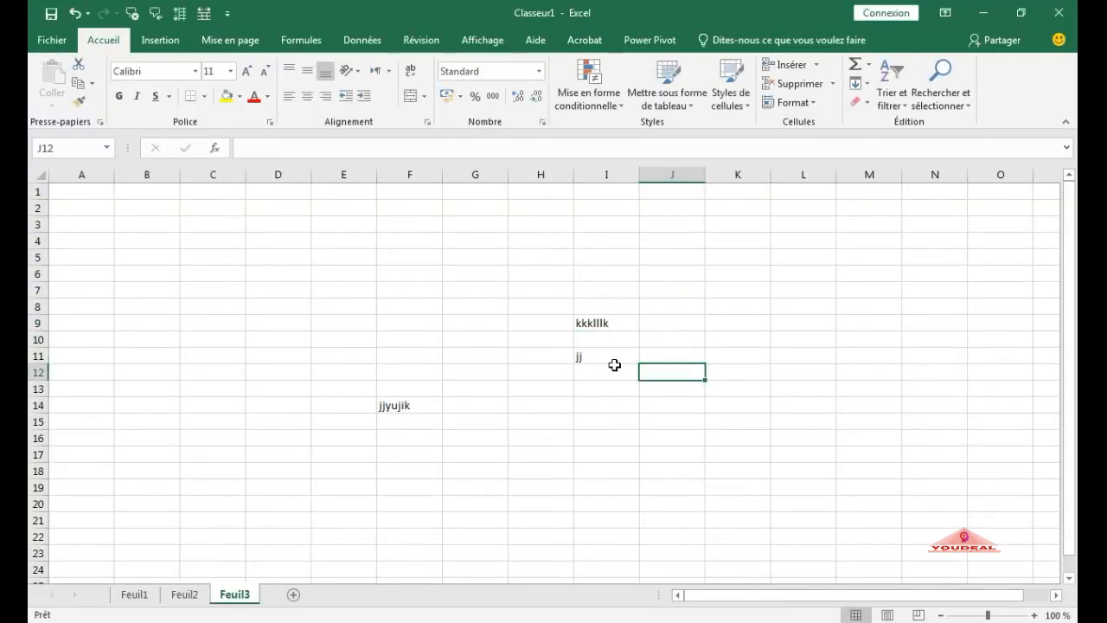
Step: Copy the content of cell I9 into cell D7 with the ribbon commands and clear the copy selection
{"action": "left_click", "coordinate": [600, 324]}
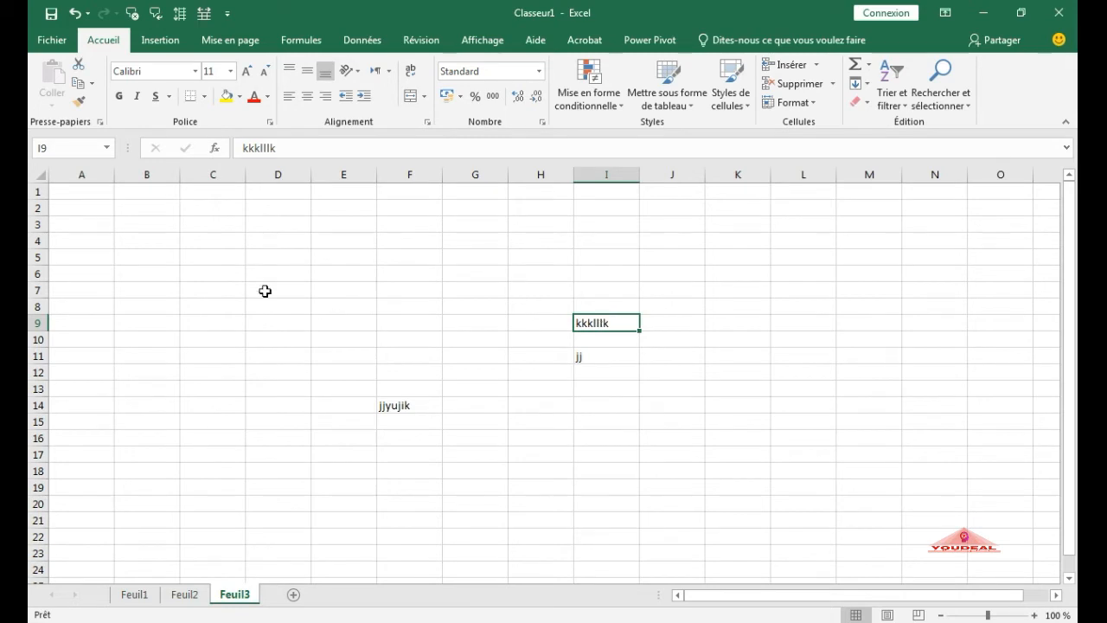
{"action": "left_click", "coordinate": [80, 83]}
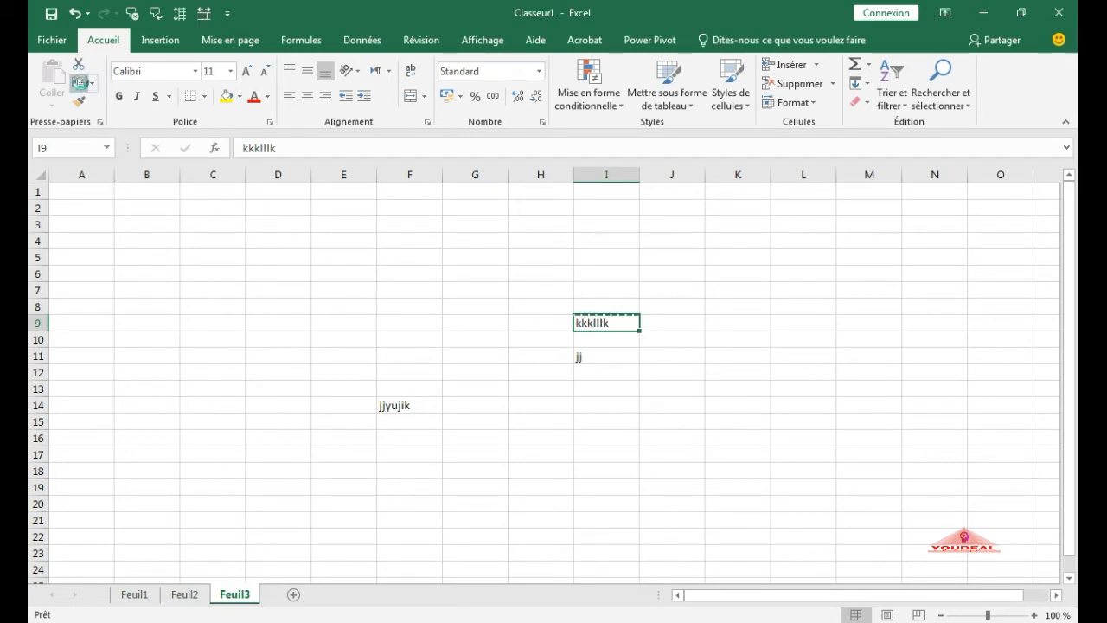
{"action": "left_click", "coordinate": [283, 289]}
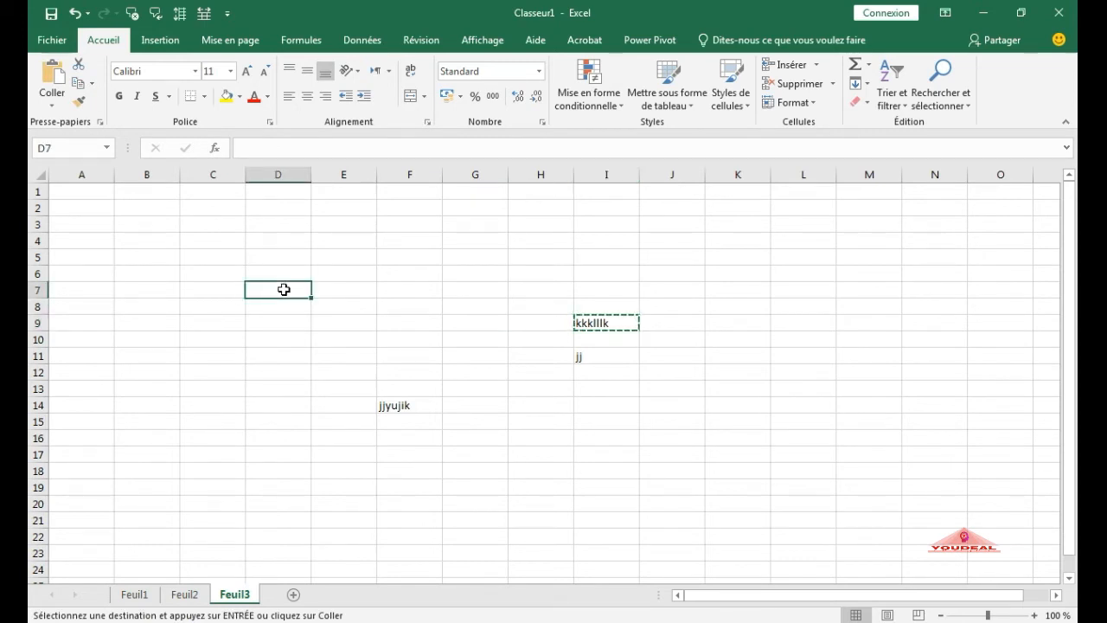
{"action": "left_click", "coordinate": [52, 76]}
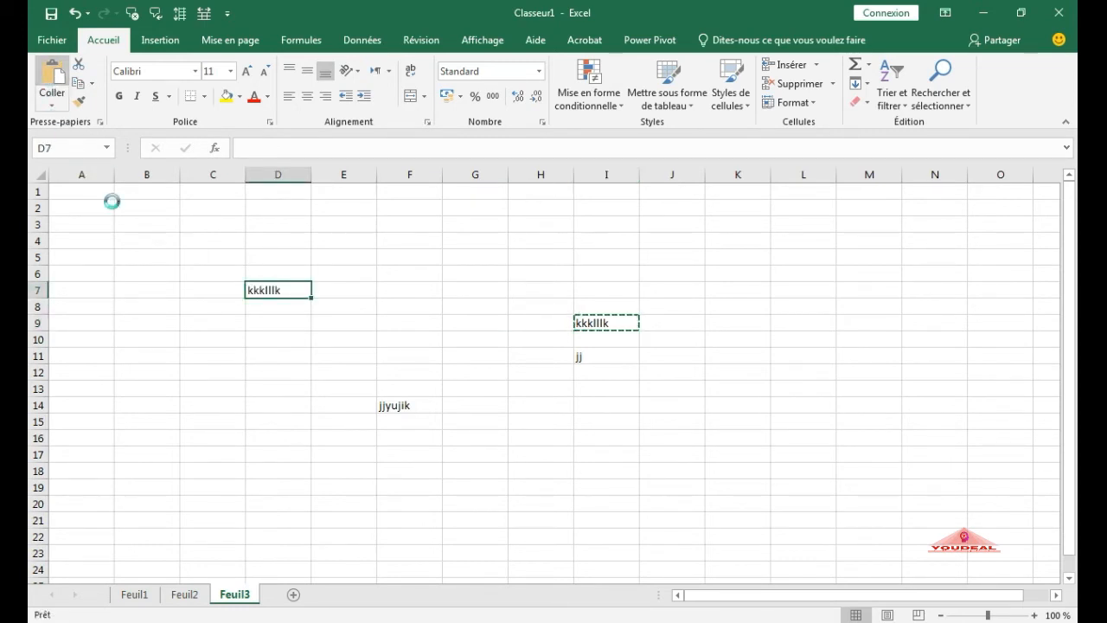
{"action": "key", "text": "Escape"}
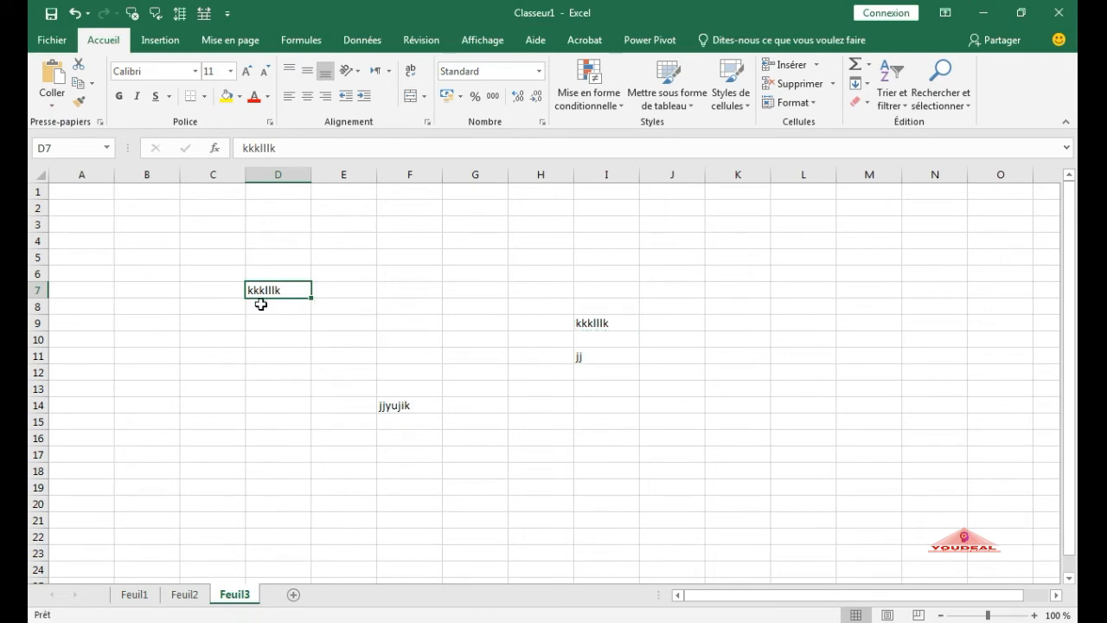
Step: Copy cell I9 and paste it into cell G6 using the cells' context commands, ending copy mode
{"action": "left_click", "coordinate": [598, 323]}
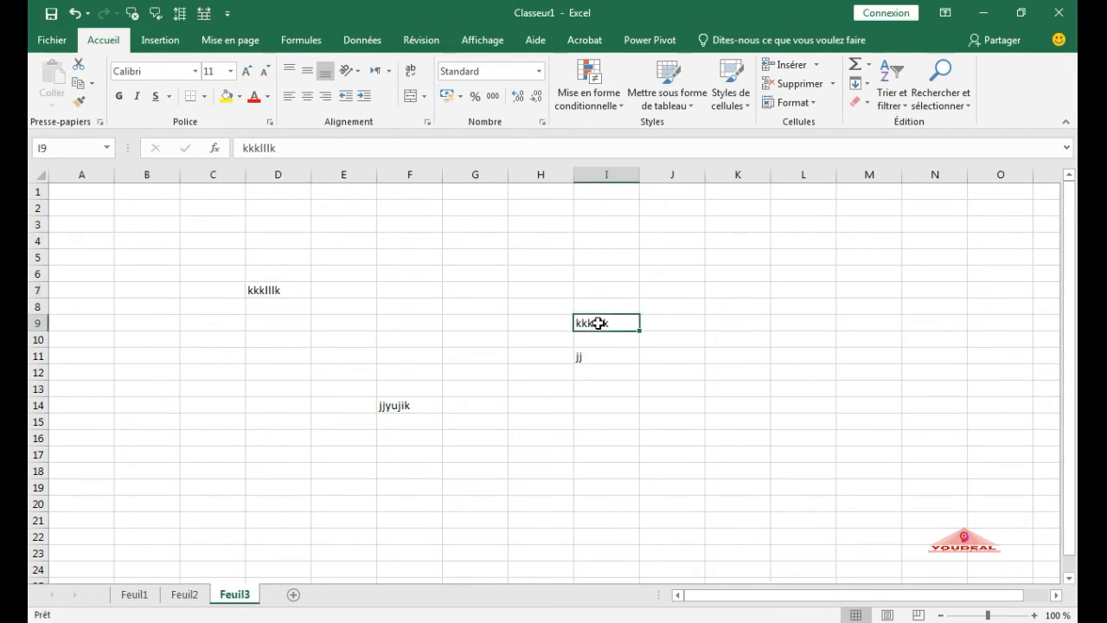
{"action": "right_click", "coordinate": [599, 323]}
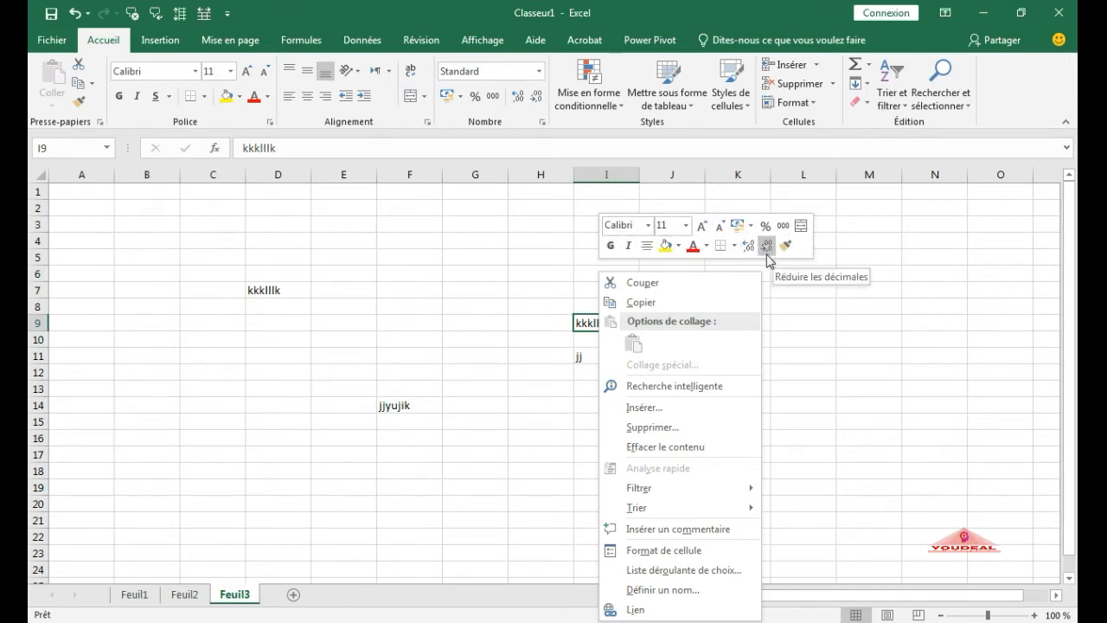
{"action": "left_click", "coordinate": [638, 302]}
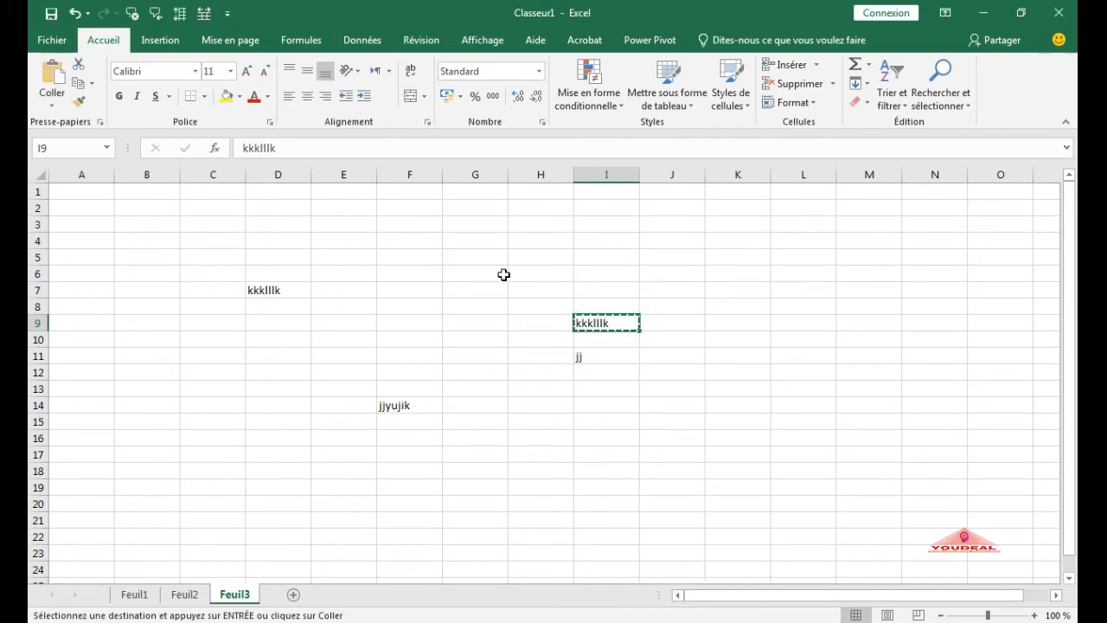
{"action": "left_click", "coordinate": [461, 270]}
{"action": "right_click", "coordinate": [462, 271]}
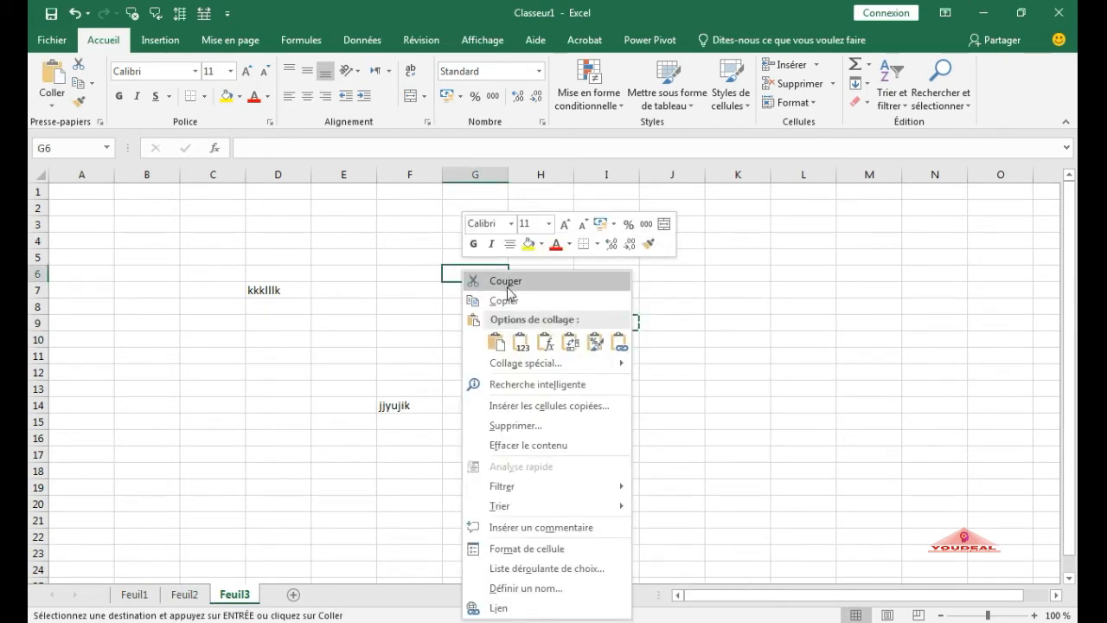
{"action": "left_click", "coordinate": [498, 341]}
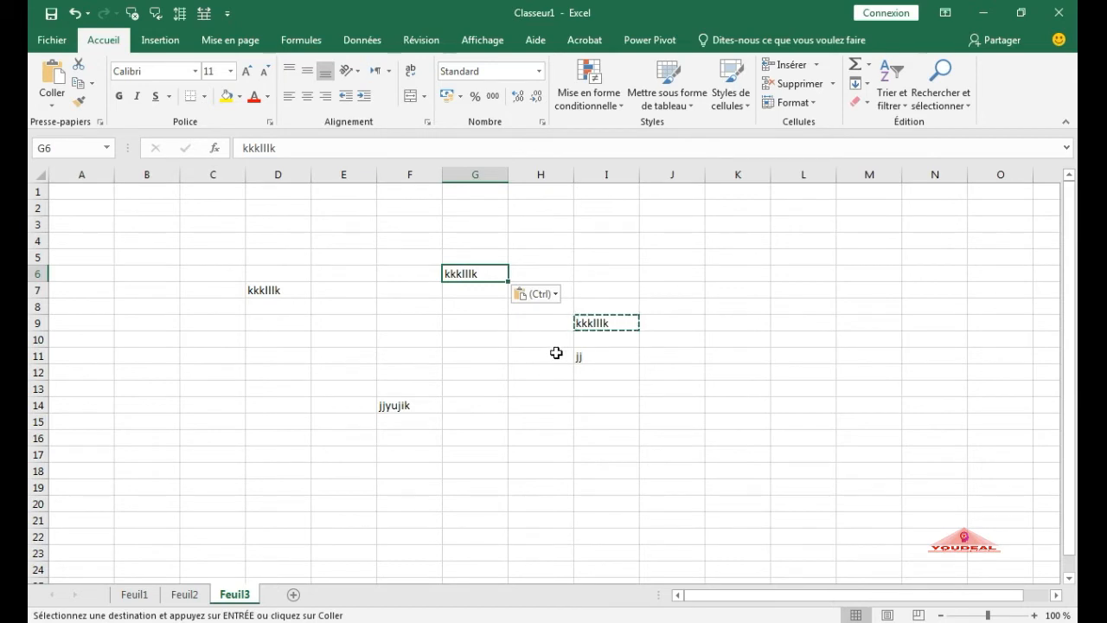
{"action": "key", "text": "Escape"}
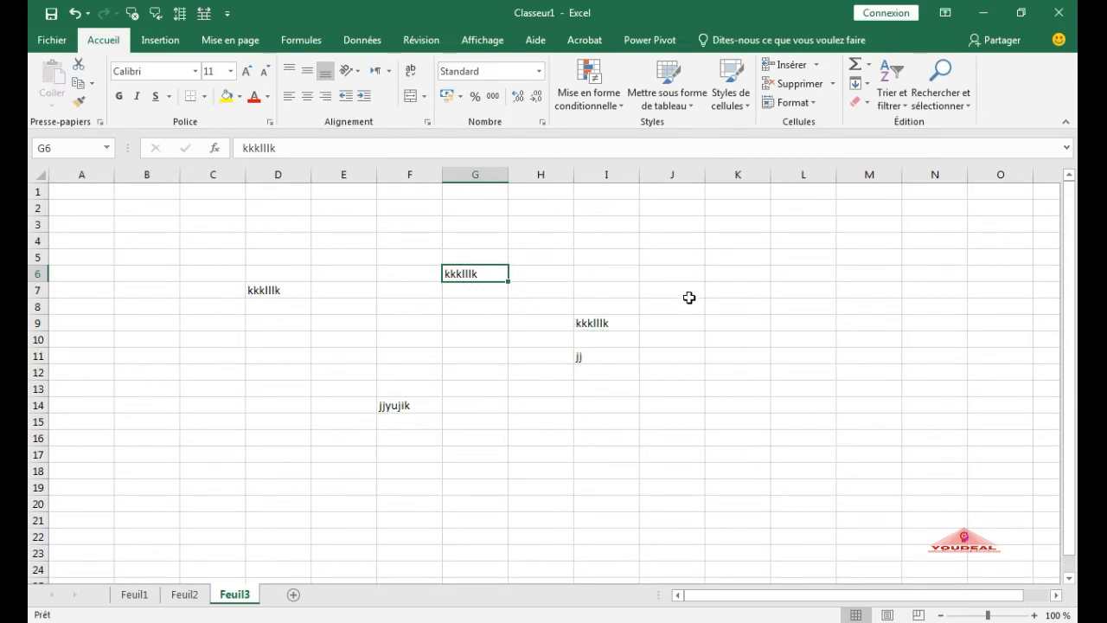
Step: Copy cell I9 again and paste it into cells L12 and J10
{"action": "left_click", "coordinate": [609, 328]}
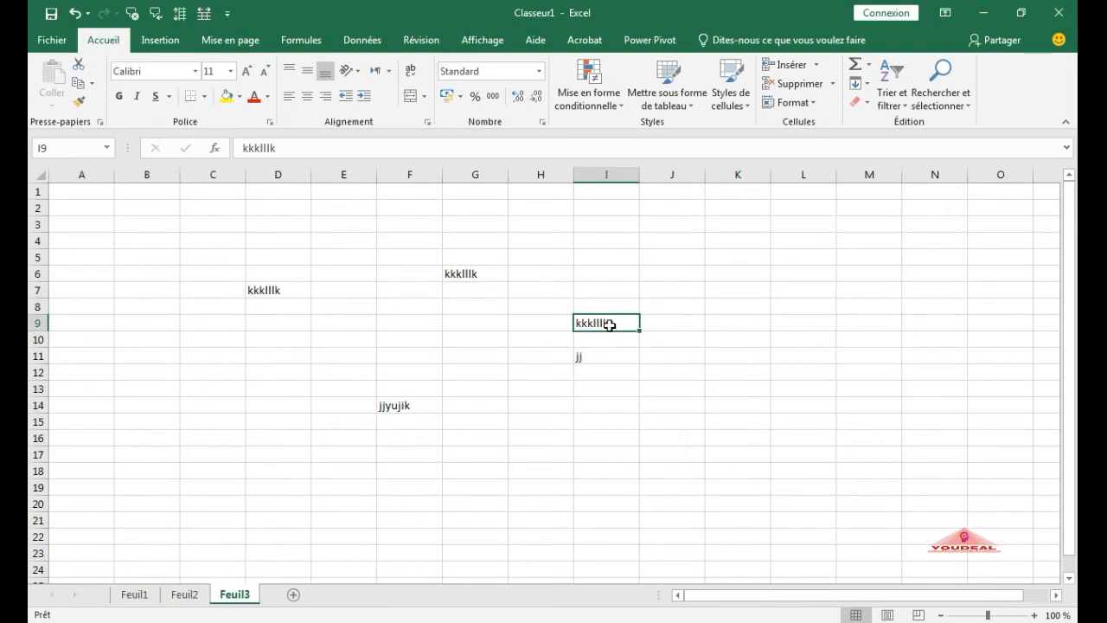
{"action": "right_click", "coordinate": [610, 330]}
{"action": "left_click", "coordinate": [649, 302]}
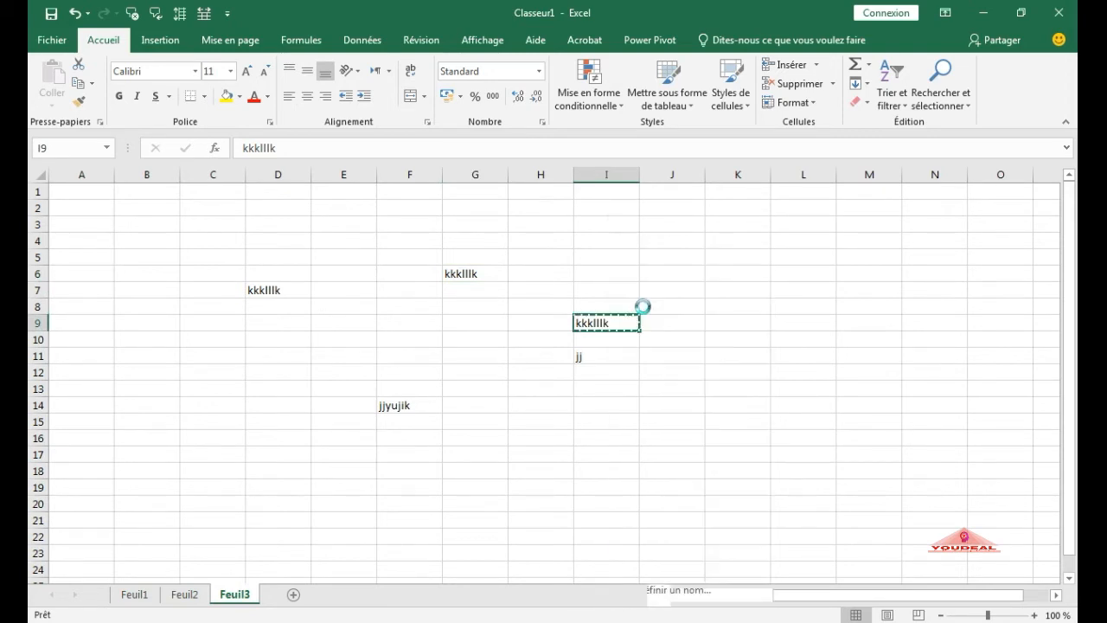
{"action": "left_click", "coordinate": [775, 372]}
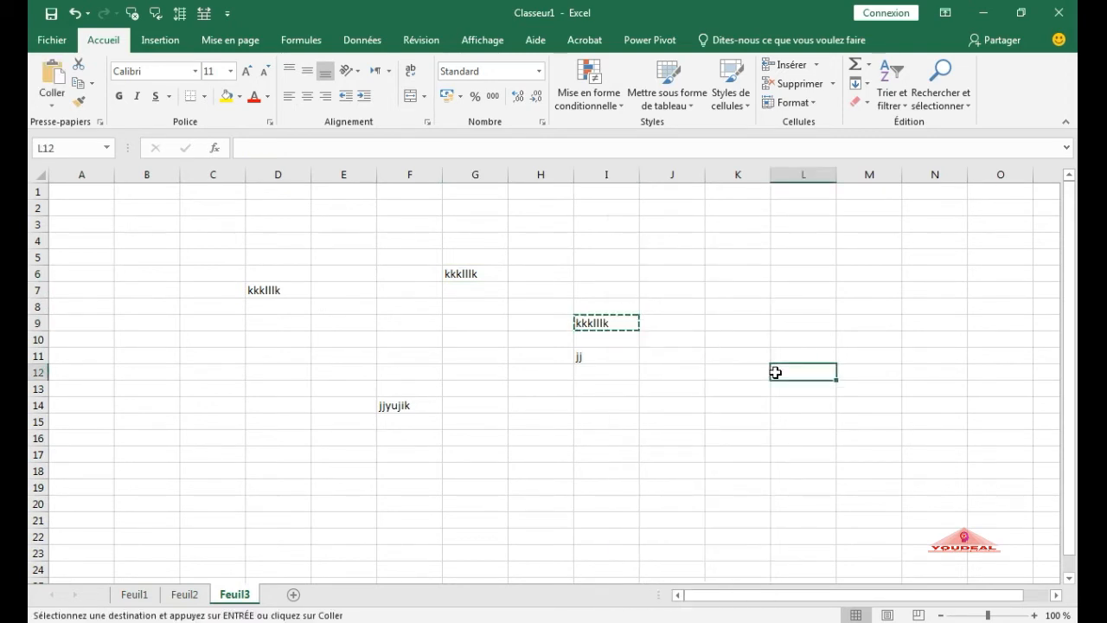
{"action": "right_click", "coordinate": [776, 372]}
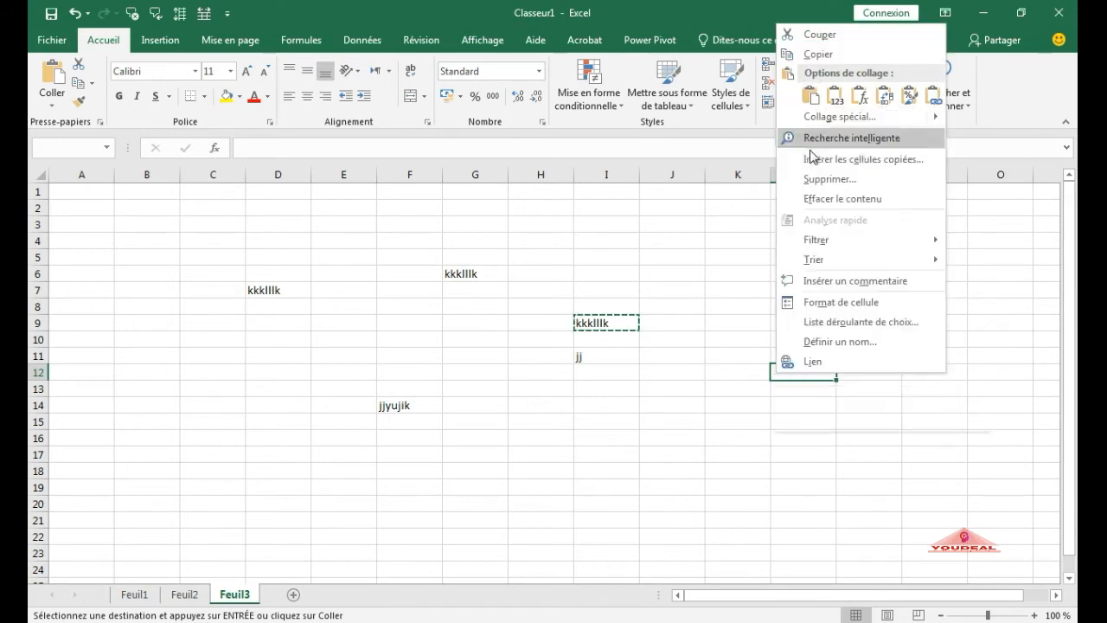
{"action": "left_click", "coordinate": [811, 97]}
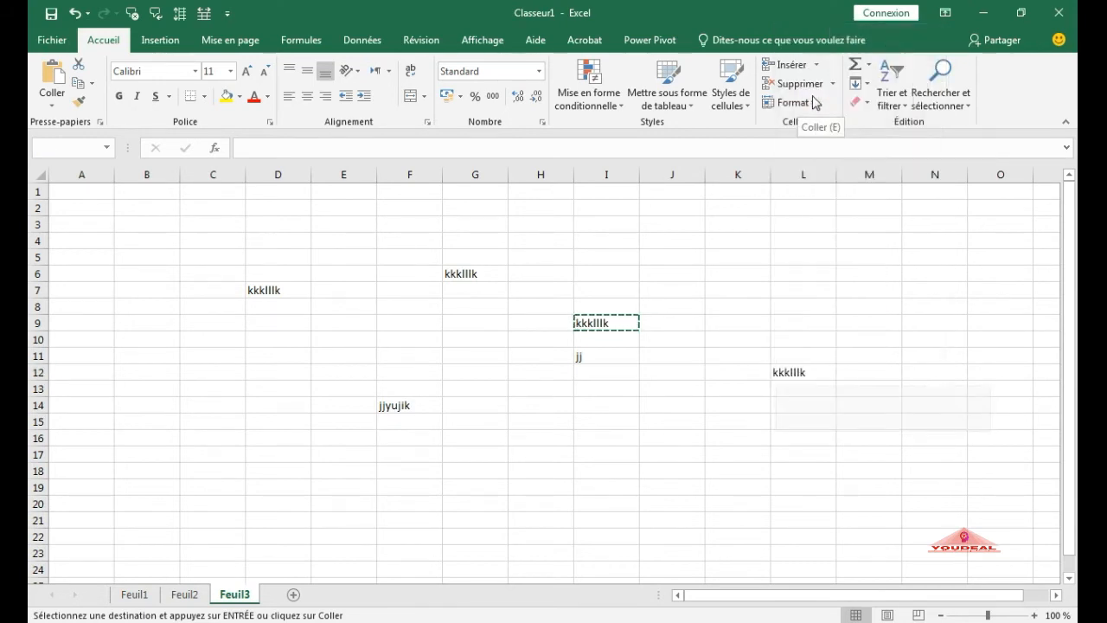
{"action": "left_click", "coordinate": [692, 374]}
{"action": "left_click", "coordinate": [667, 340]}
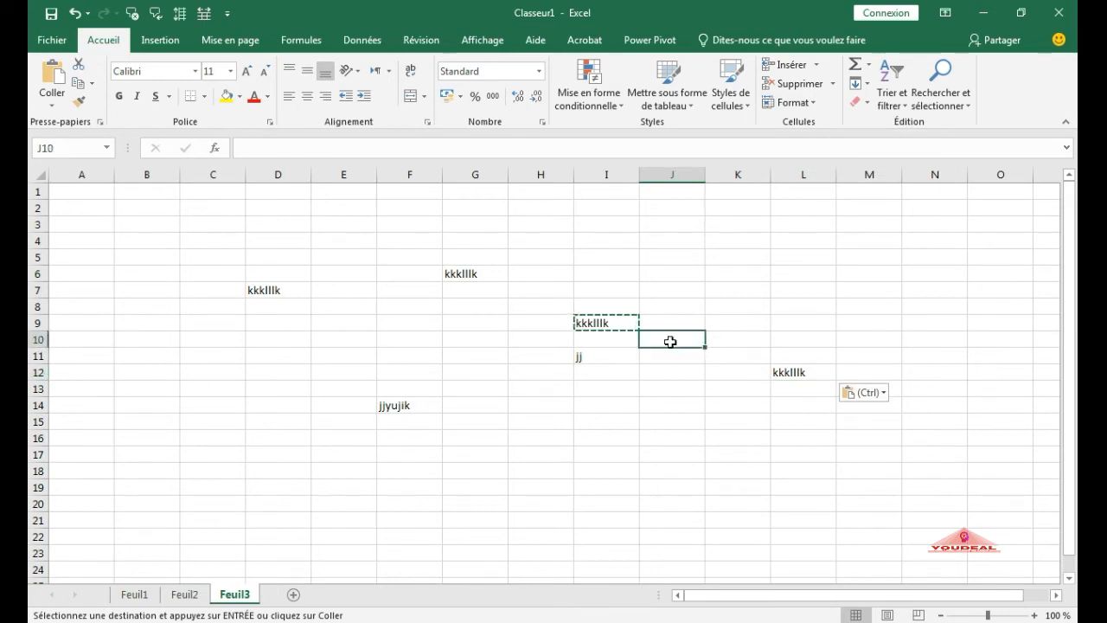
{"action": "key", "text": "Return"}
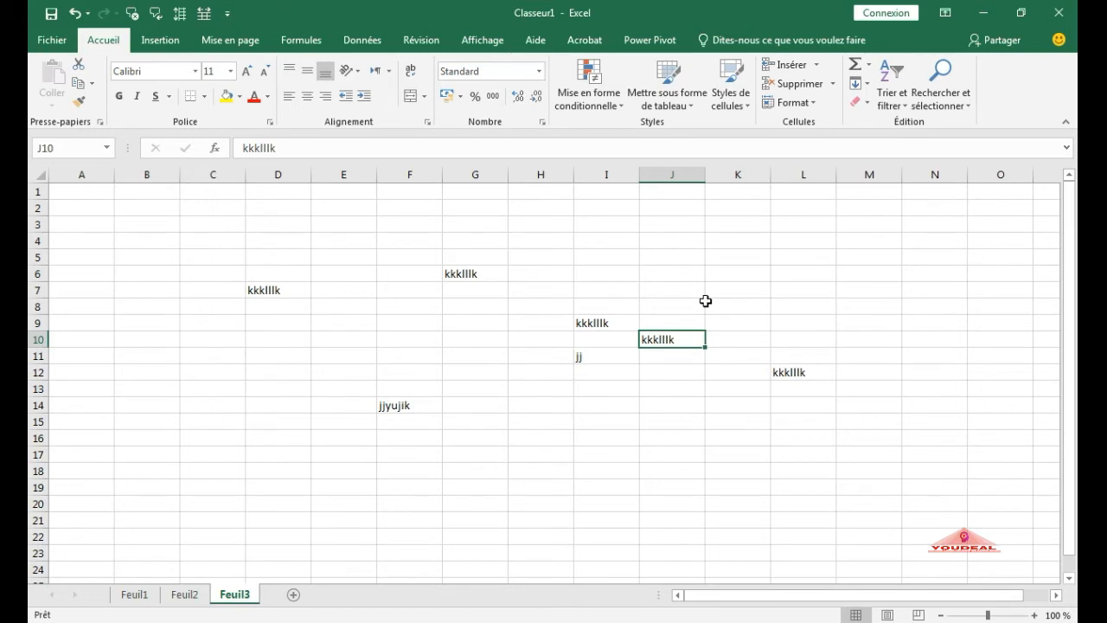
Step: Apply the Toutes les bordures border style to the whole of column J and check it down the sheet
{"action": "left_click", "coordinate": [662, 171]}
{"action": "right_click", "coordinate": [664, 176]}
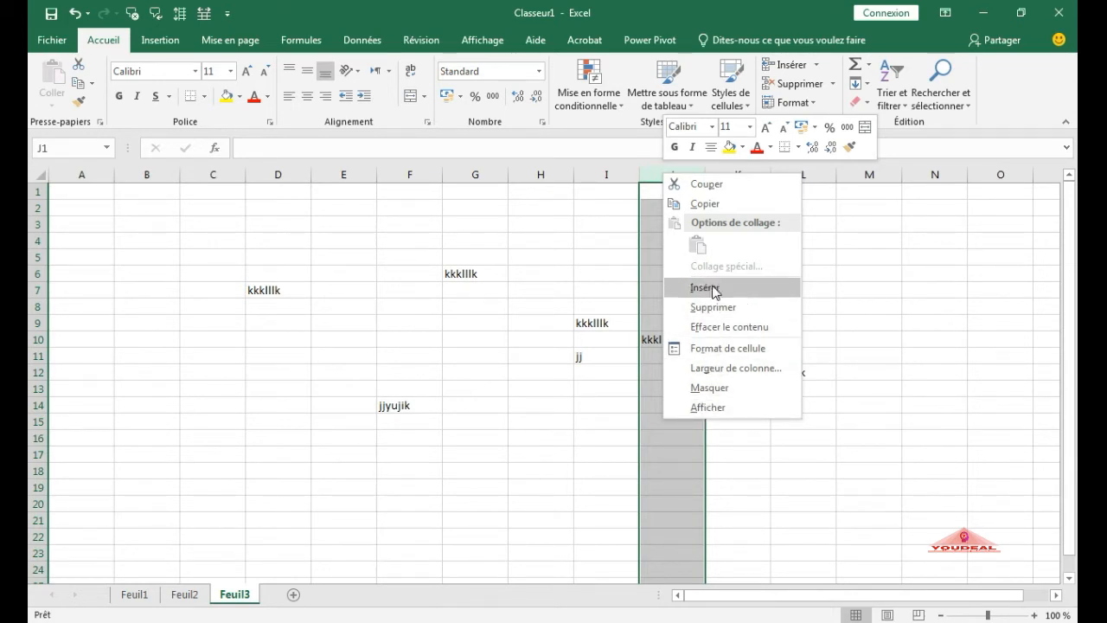
{"action": "left_click", "coordinate": [799, 147]}
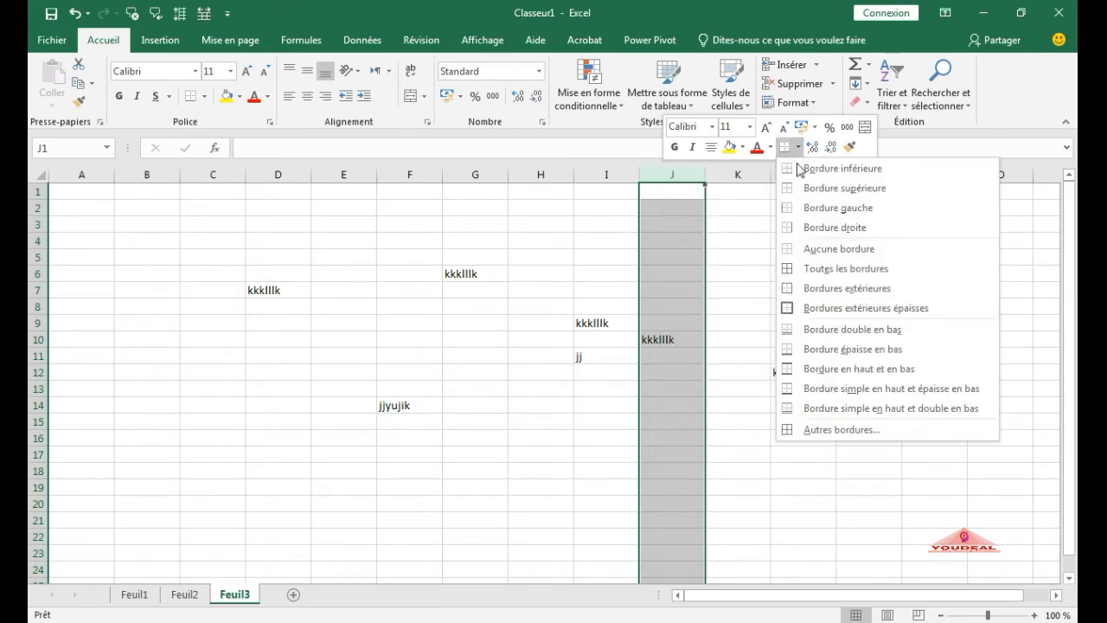
{"action": "left_click", "coordinate": [821, 276]}
{"action": "left_click", "coordinate": [828, 277]}
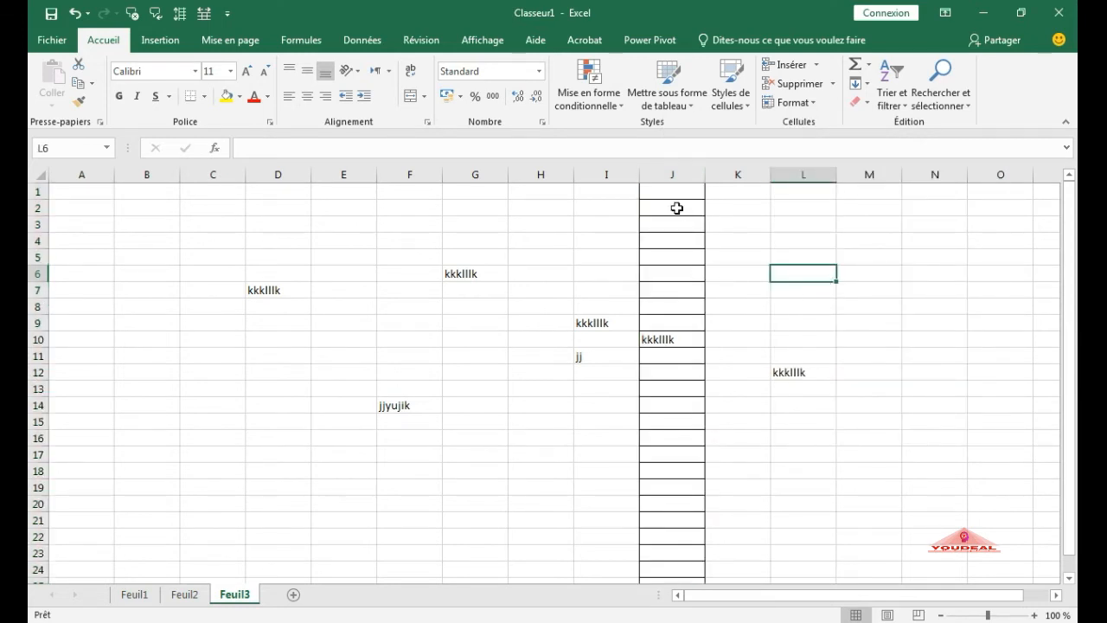
{"action": "scroll", "coordinate": [671, 329], "scroll_direction": "down", "scroll_amount": 15}
{"action": "scroll", "coordinate": [663, 358], "scroll_direction": "up", "scroll_amount": 6}
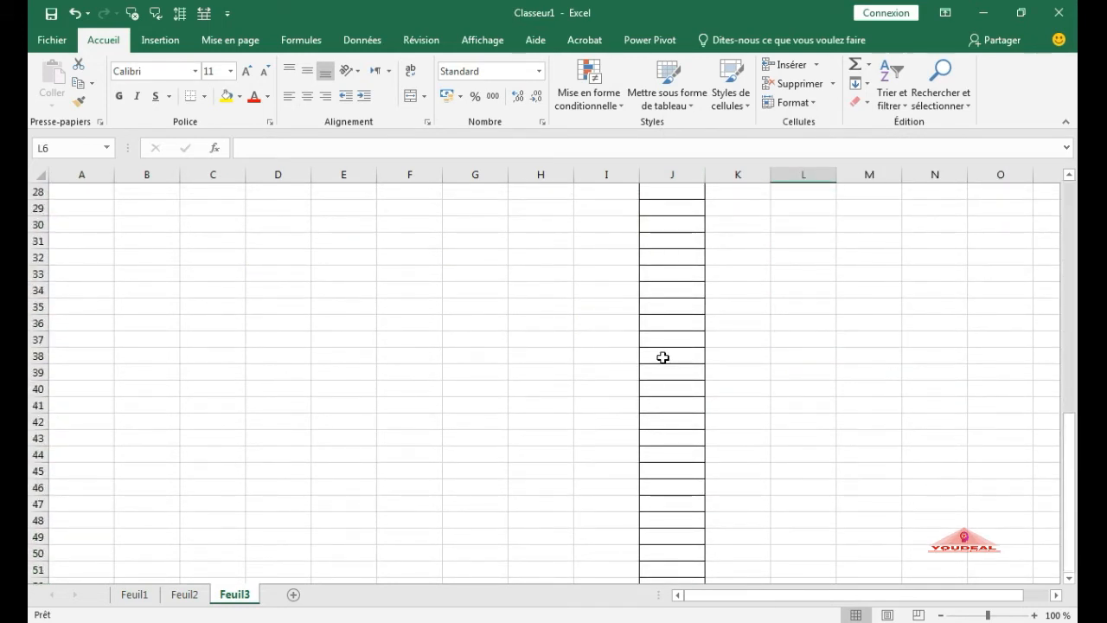
{"action": "scroll", "coordinate": [662, 357], "scroll_direction": "up", "scroll_amount": 9}
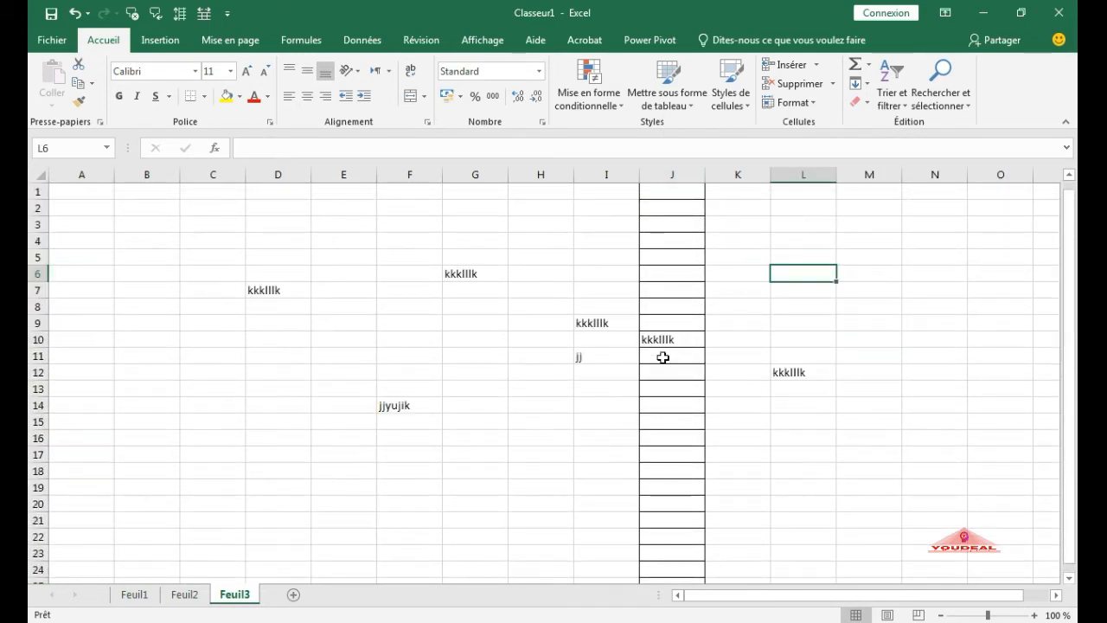
Step: Centre the content of the whole column J with the mini toolbar and check it down the sheet
{"action": "left_click", "coordinate": [684, 171]}
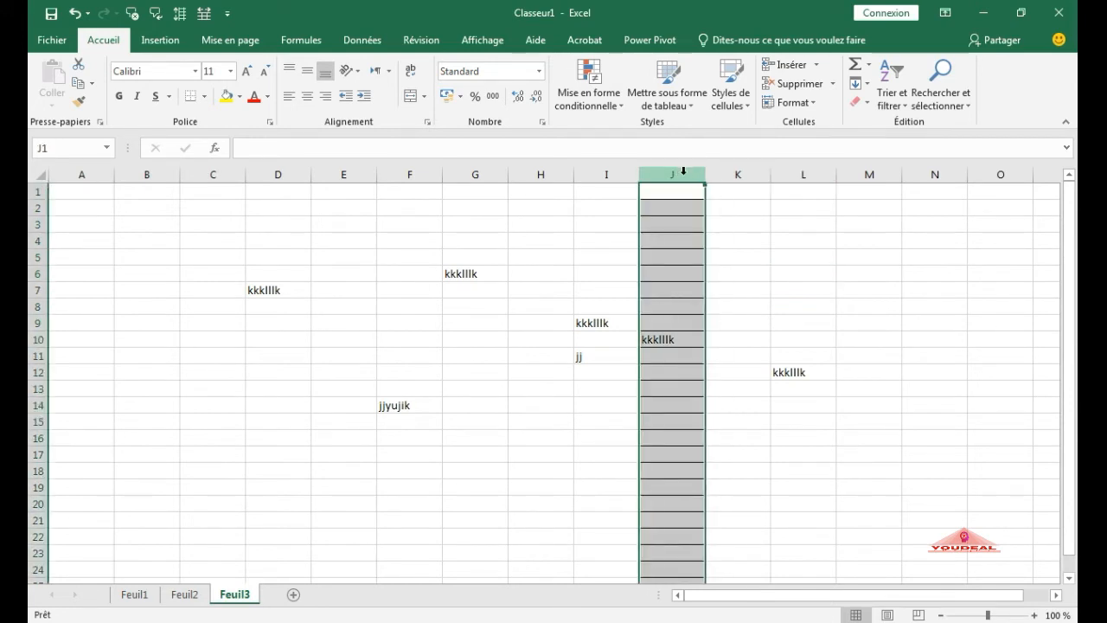
{"action": "right_click", "coordinate": [684, 171]}
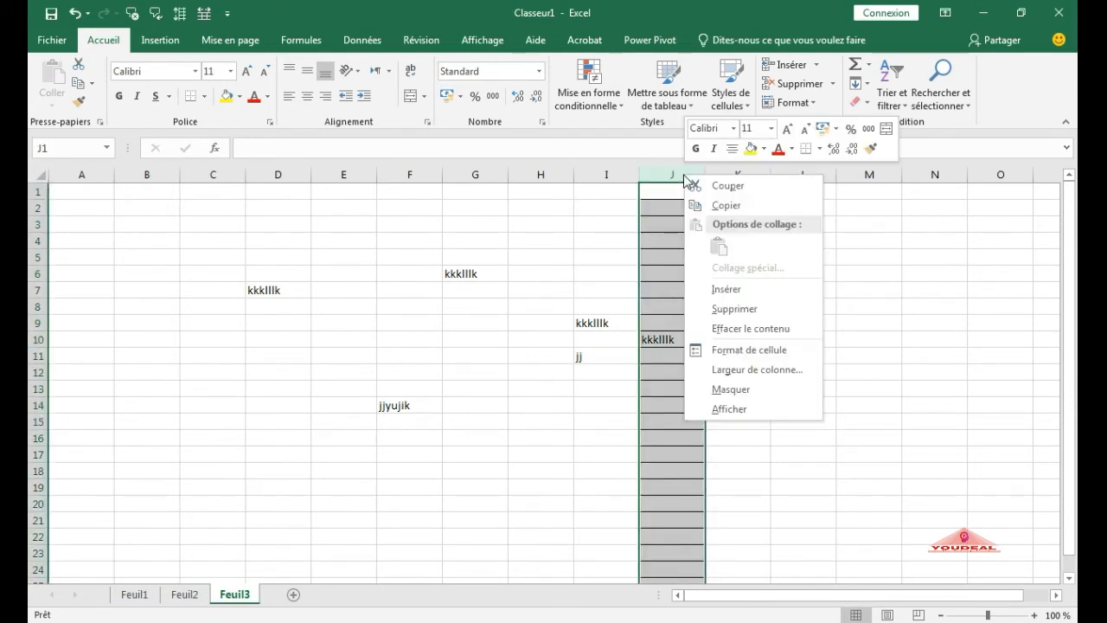
{"action": "left_click", "coordinate": [734, 152]}
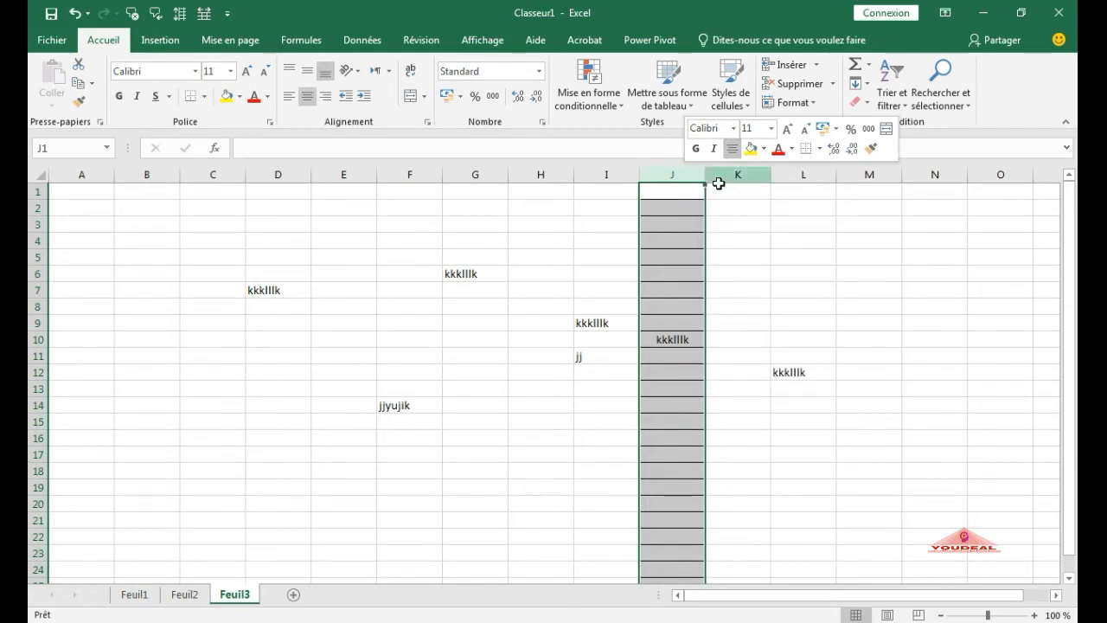
{"action": "scroll", "coordinate": [667, 349], "scroll_direction": "down", "scroll_amount": 3}
{"action": "scroll", "coordinate": [666, 347], "scroll_direction": "up", "scroll_amount": 3}
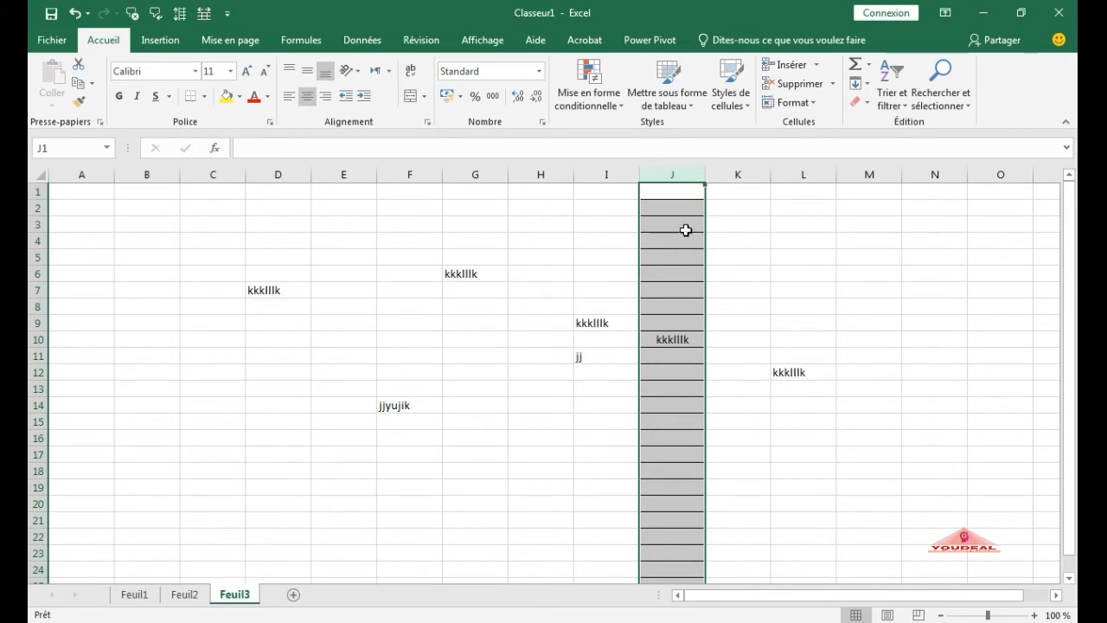
Step: Centre the content of the whole row 14 with the mini toolbar
{"action": "left_click", "coordinate": [37, 389]}
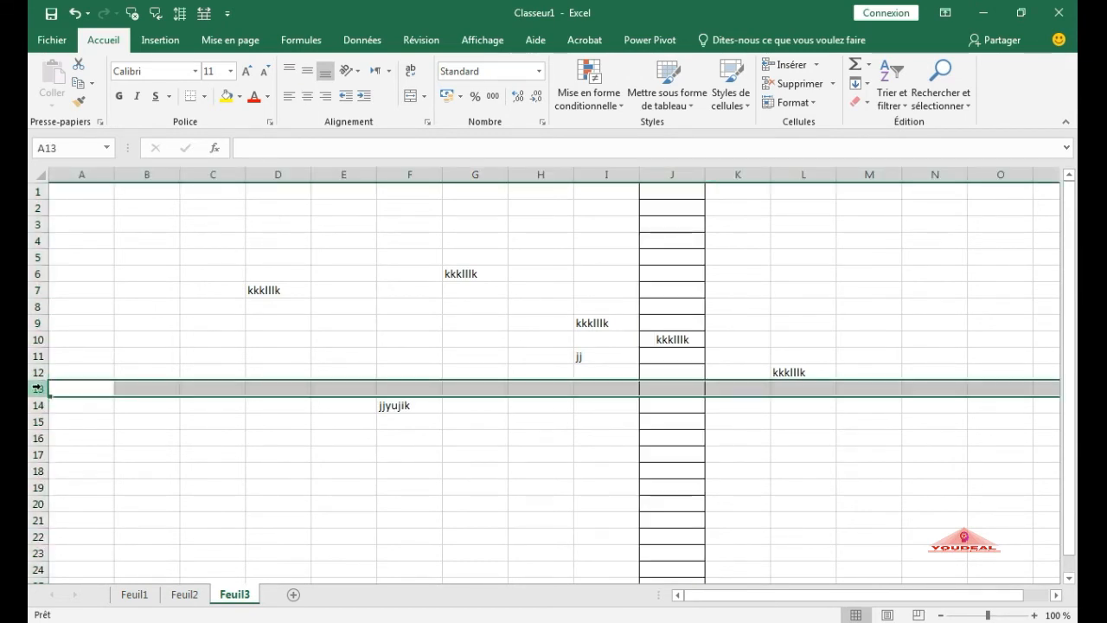
{"action": "left_click", "coordinate": [37, 405]}
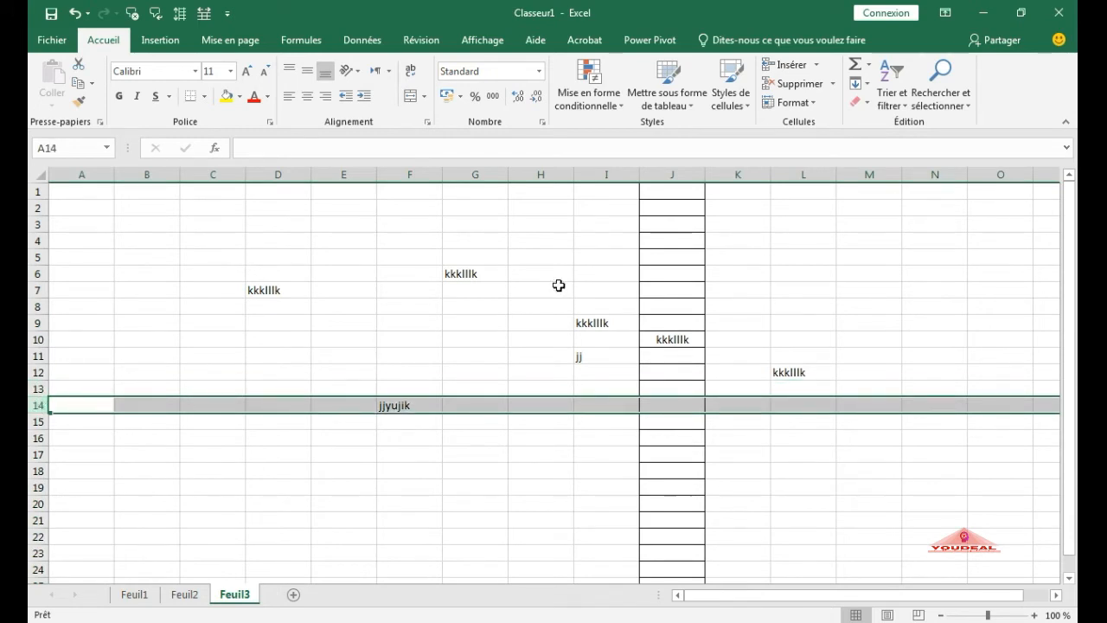
{"action": "right_click", "coordinate": [271, 405]}
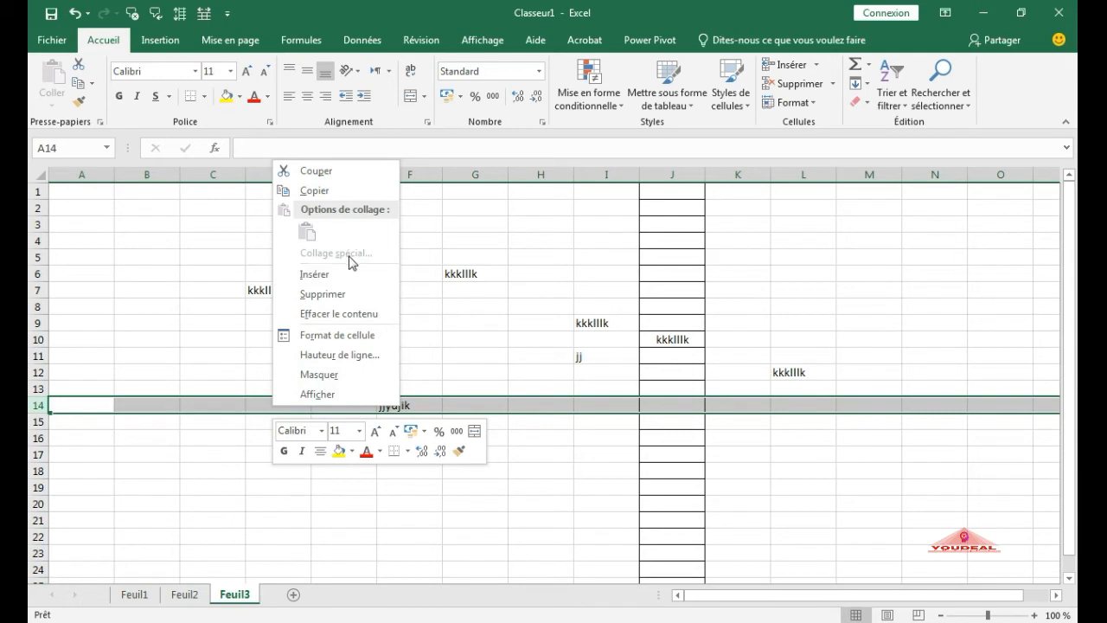
{"action": "left_click", "coordinate": [320, 450]}
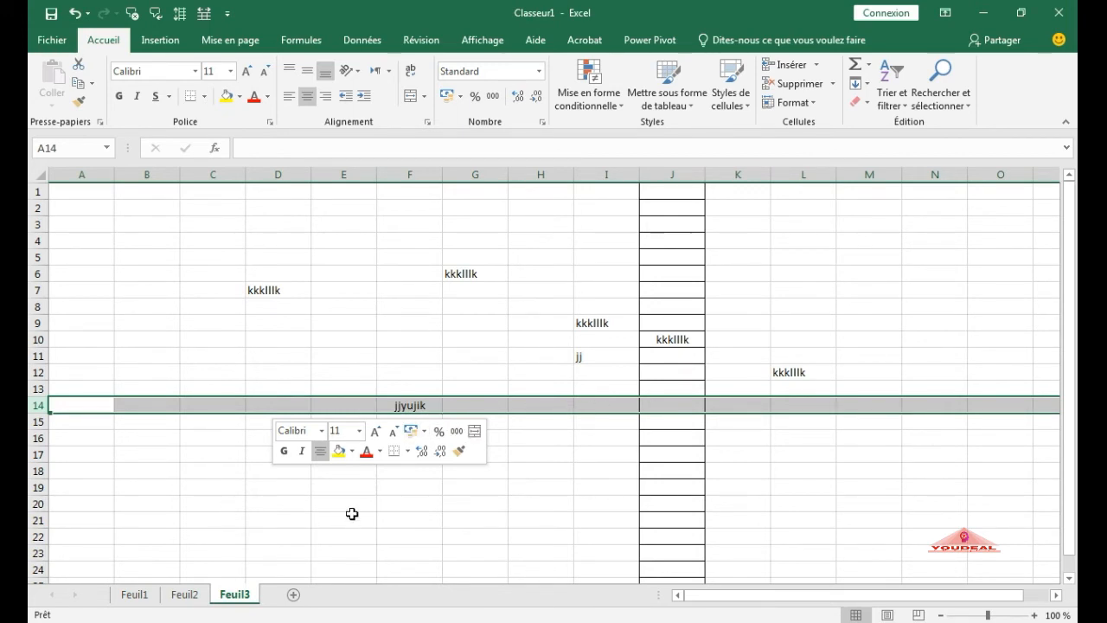
Step: Fill the whole row 14 with orange from the theme colours and deselect the row
{"action": "left_click", "coordinate": [338, 450]}
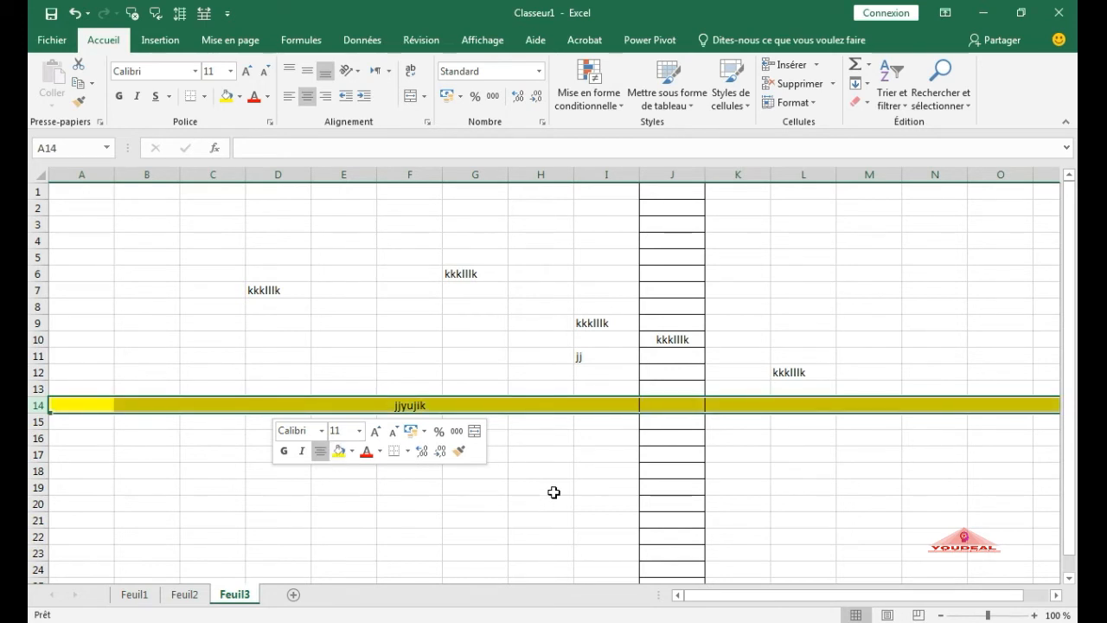
{"action": "left_click", "coordinate": [352, 451]}
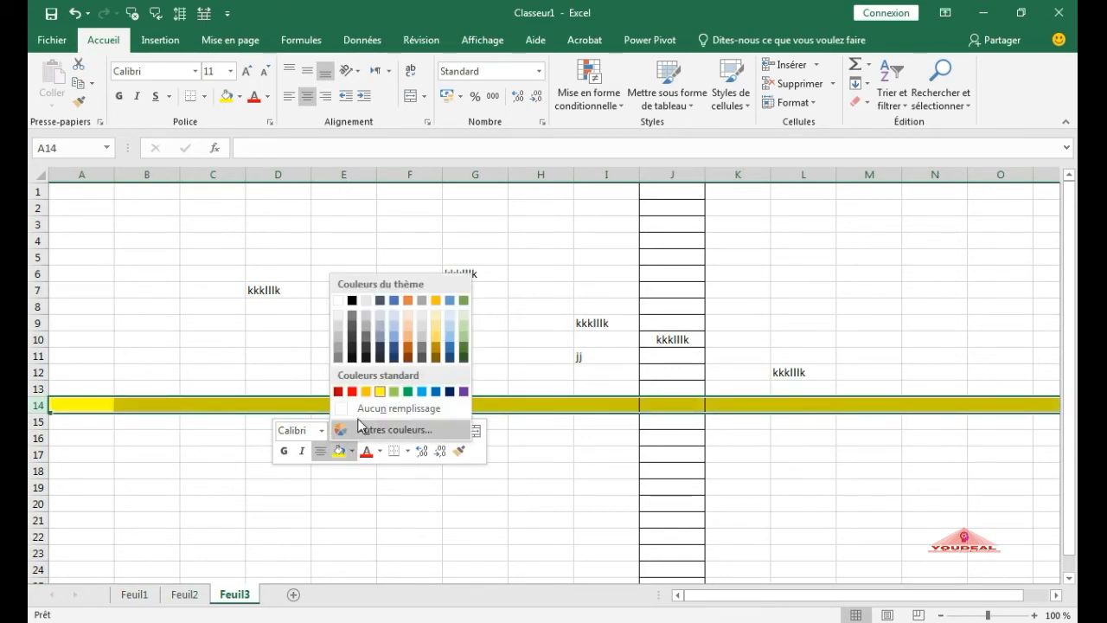
{"action": "left_click", "coordinate": [408, 300]}
{"action": "left_click", "coordinate": [497, 491]}
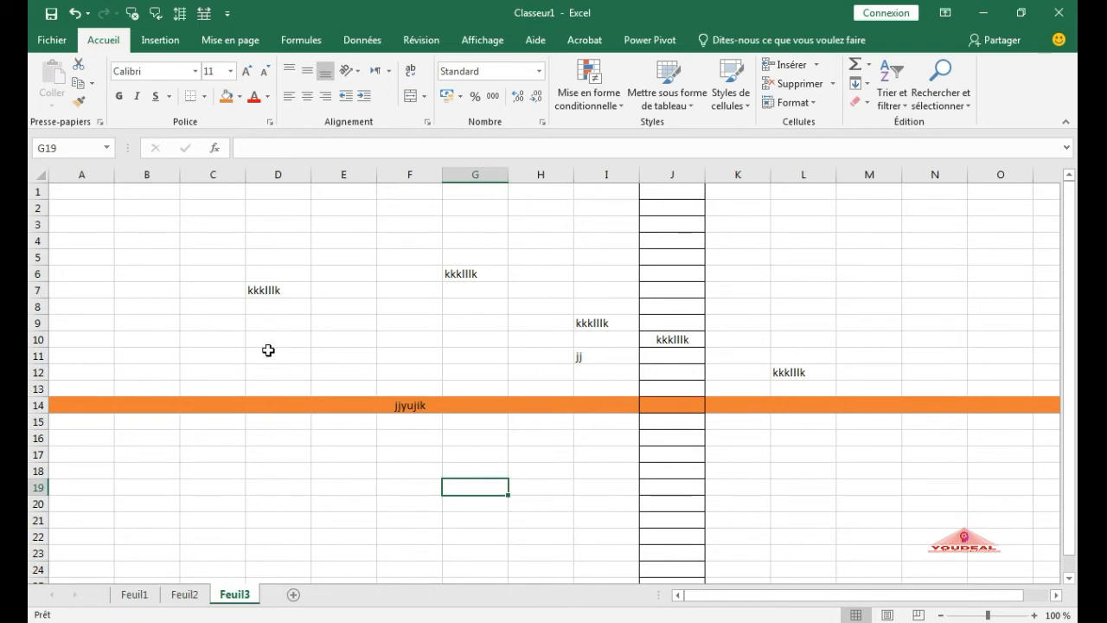
Step: Fill cell B11 with the last used orange fill colour
{"action": "left_click", "coordinate": [134, 353]}
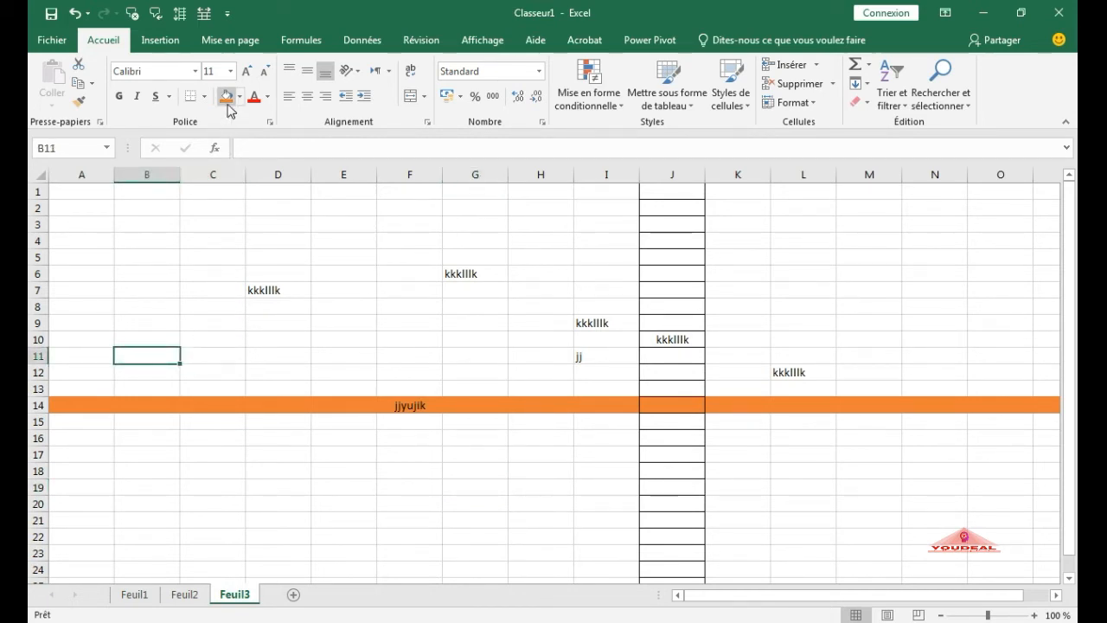
{"action": "left_click", "coordinate": [227, 98]}
{"action": "left_click", "coordinate": [225, 352]}
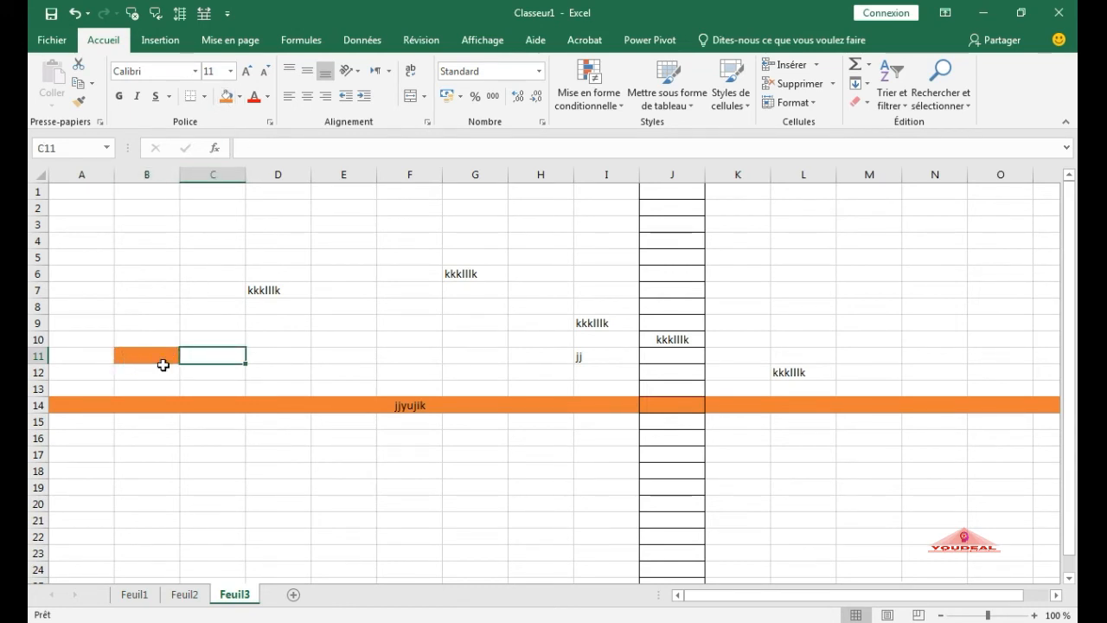
{"action": "left_click", "coordinate": [273, 359]}
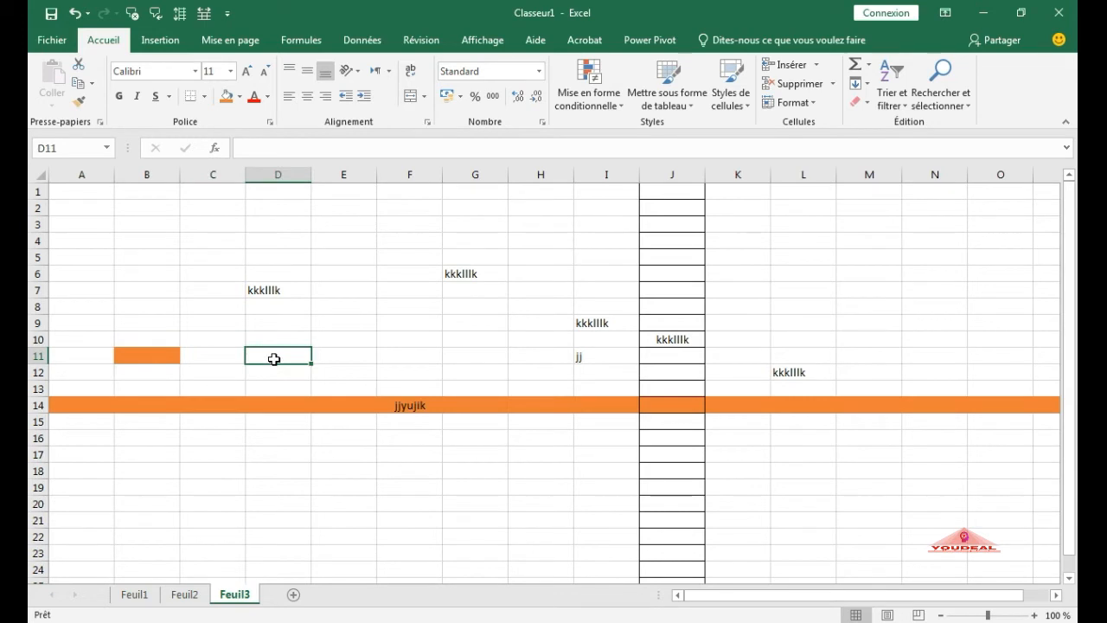
{"action": "left_click", "coordinate": [334, 357]}
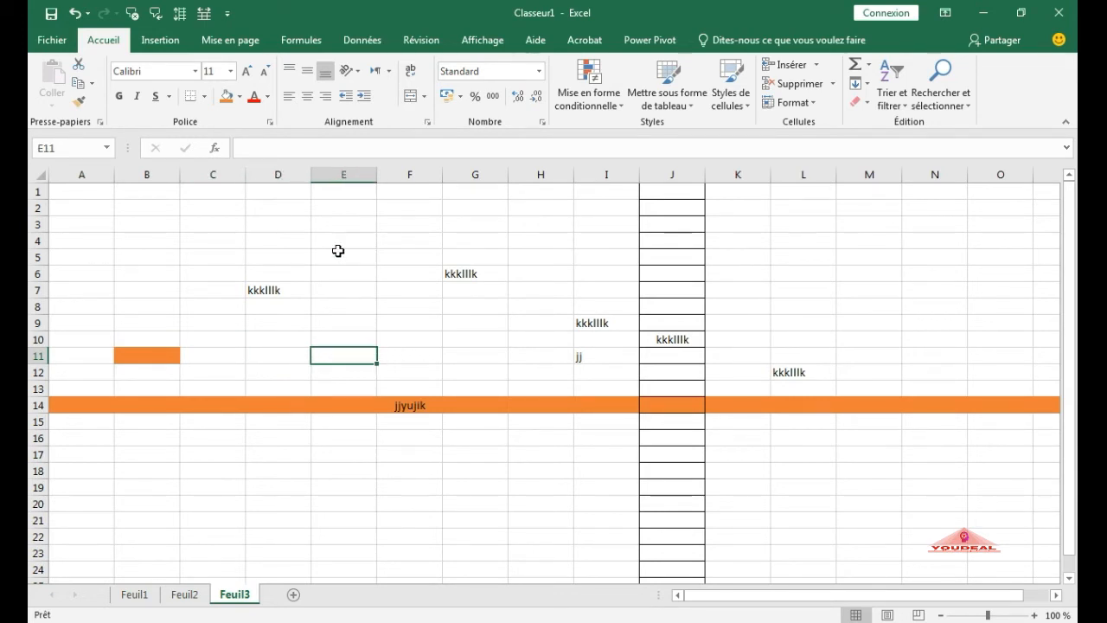
{"action": "left_click", "coordinate": [278, 175]}
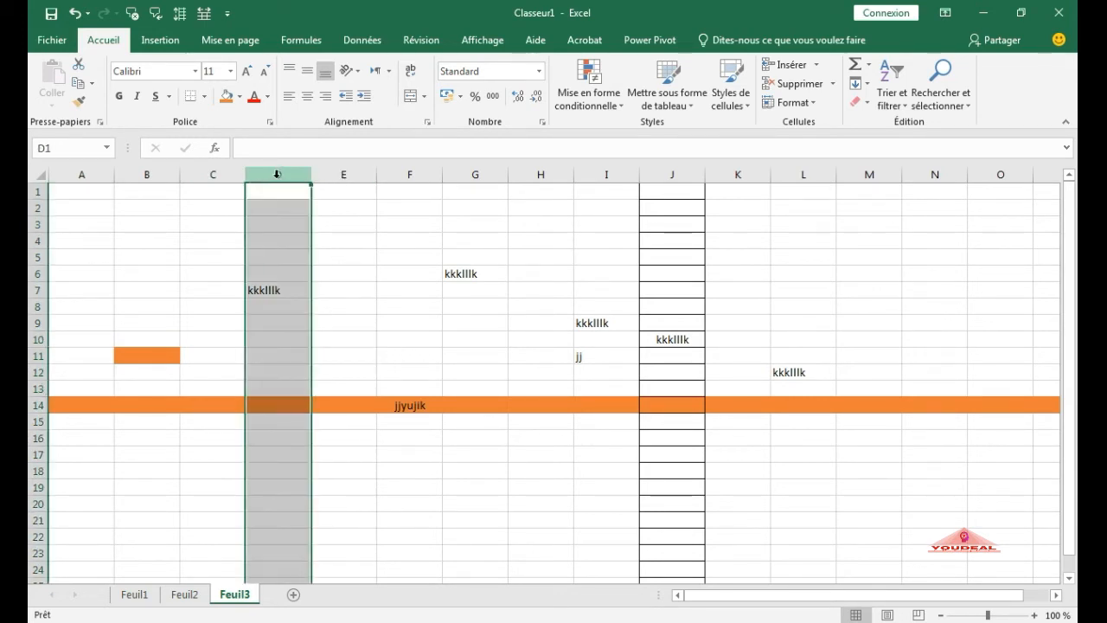
{"action": "left_click", "coordinate": [350, 301]}
{"action": "right_click", "coordinate": [352, 301]}
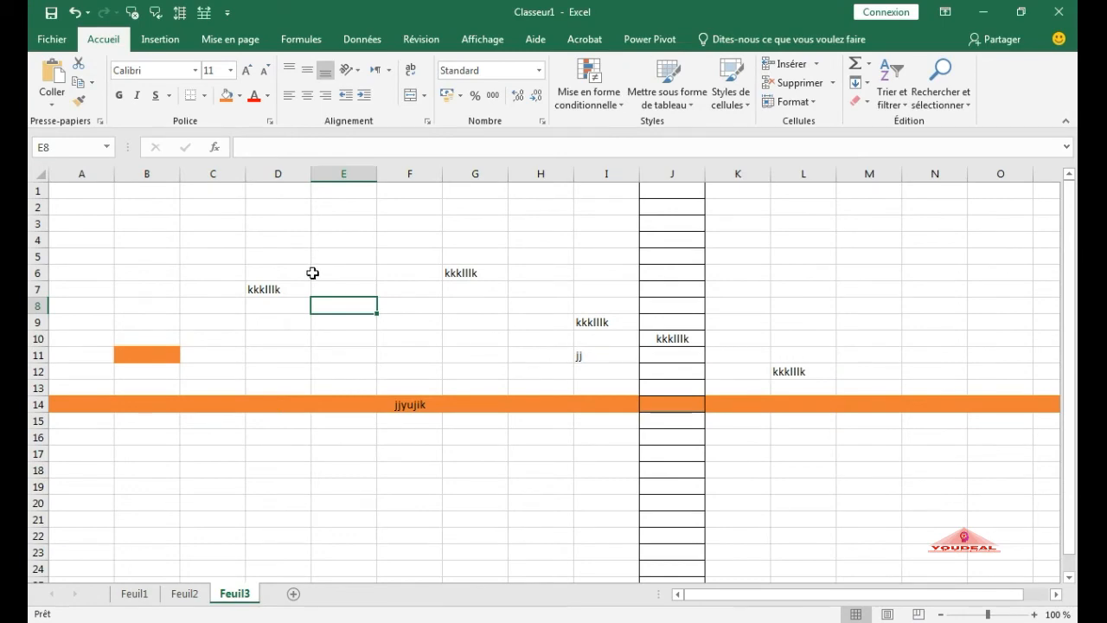
Step: Look at the workbook's information page and browse the templates offered for a new workbook
{"action": "left_click", "coordinate": [52, 39]}
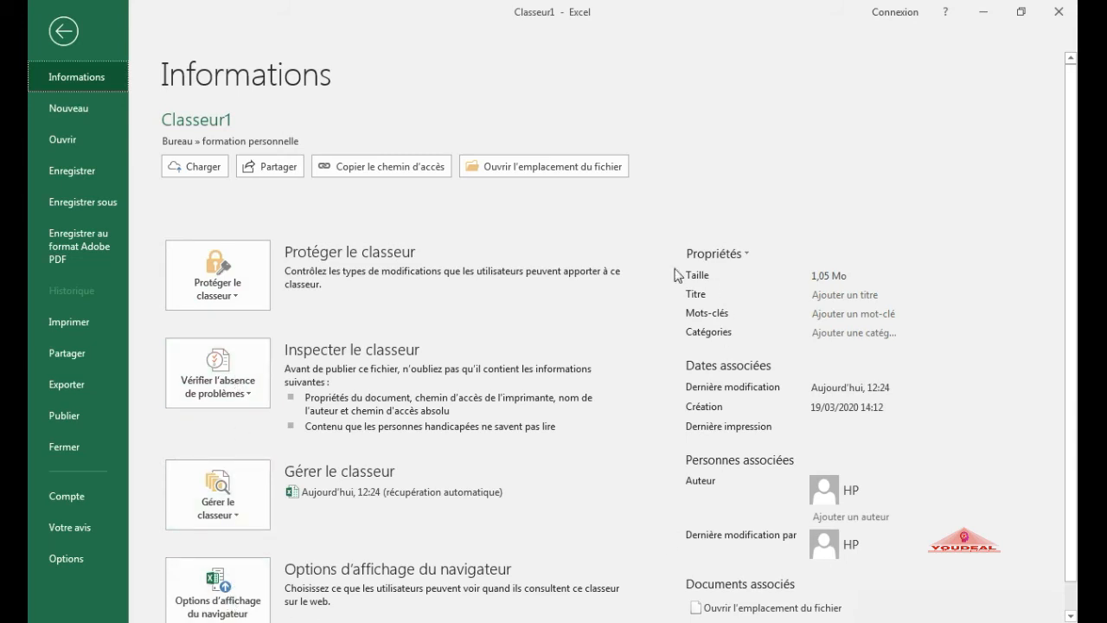
{"action": "left_click", "coordinate": [73, 111]}
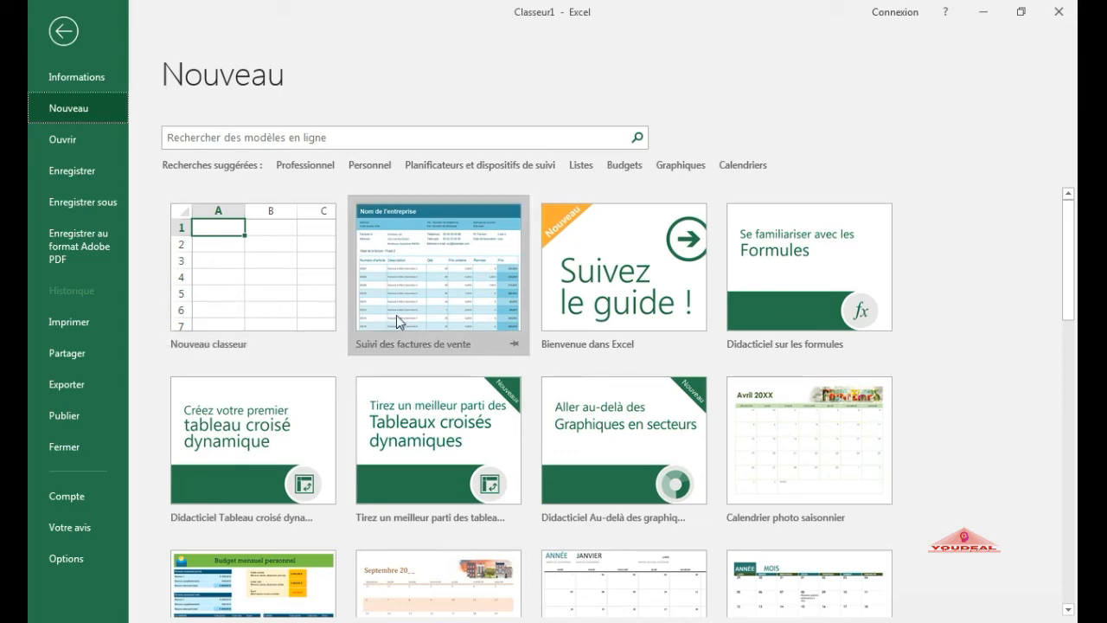
{"action": "scroll", "coordinate": [735, 493], "scroll_direction": "down", "scroll_amount": 2}
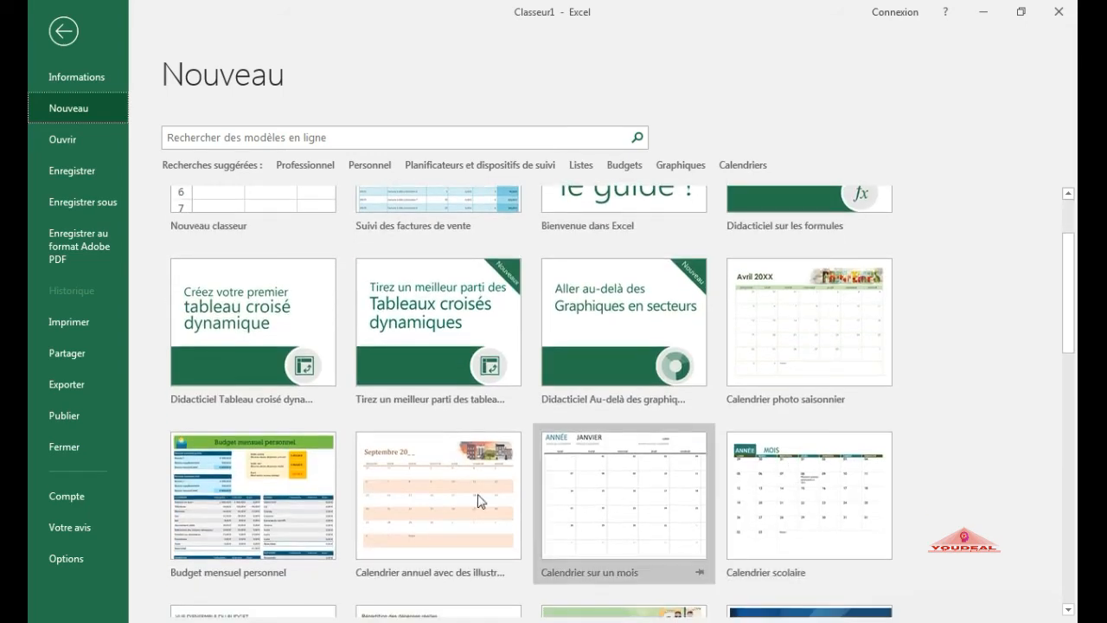
{"action": "scroll", "coordinate": [268, 502], "scroll_direction": "down", "scroll_amount": 3}
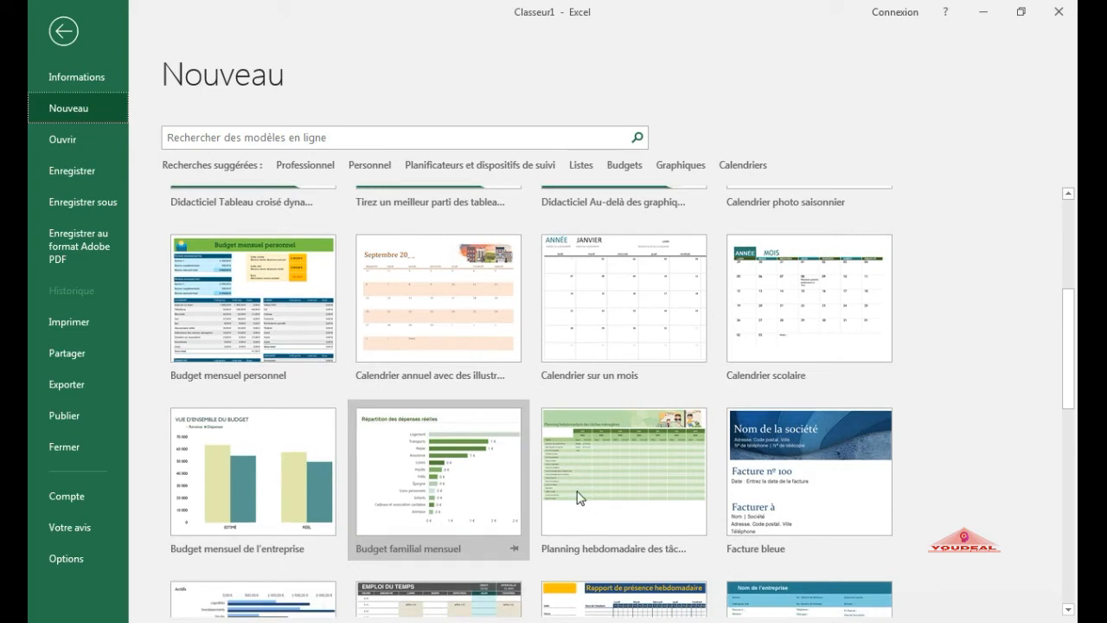
{"action": "scroll", "coordinate": [779, 510], "scroll_direction": "down", "scroll_amount": 2}
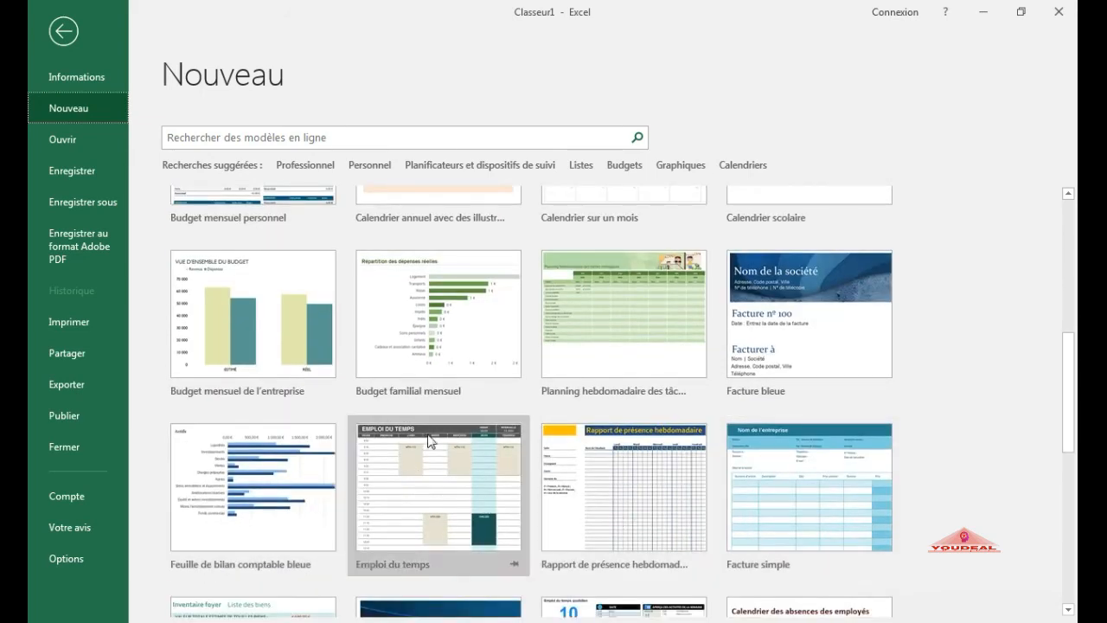
{"action": "scroll", "coordinate": [424, 406], "scroll_direction": "up", "scroll_amount": 2}
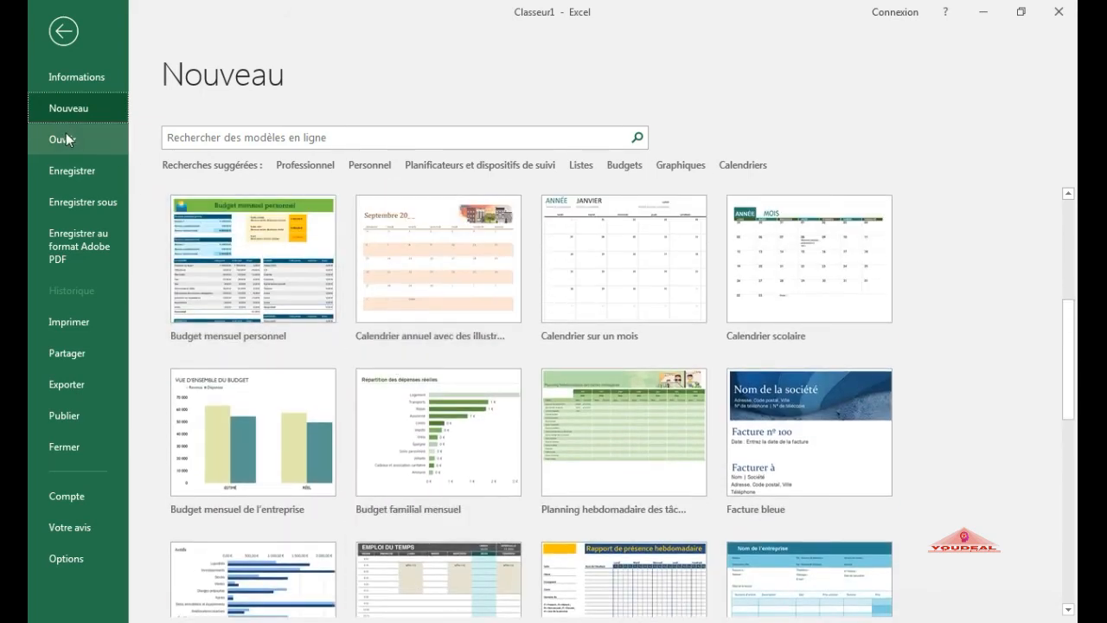
Step: View the Enregistrer sous locations and save the workbook Classeur1 under its existing name
{"action": "left_click", "coordinate": [95, 204]}
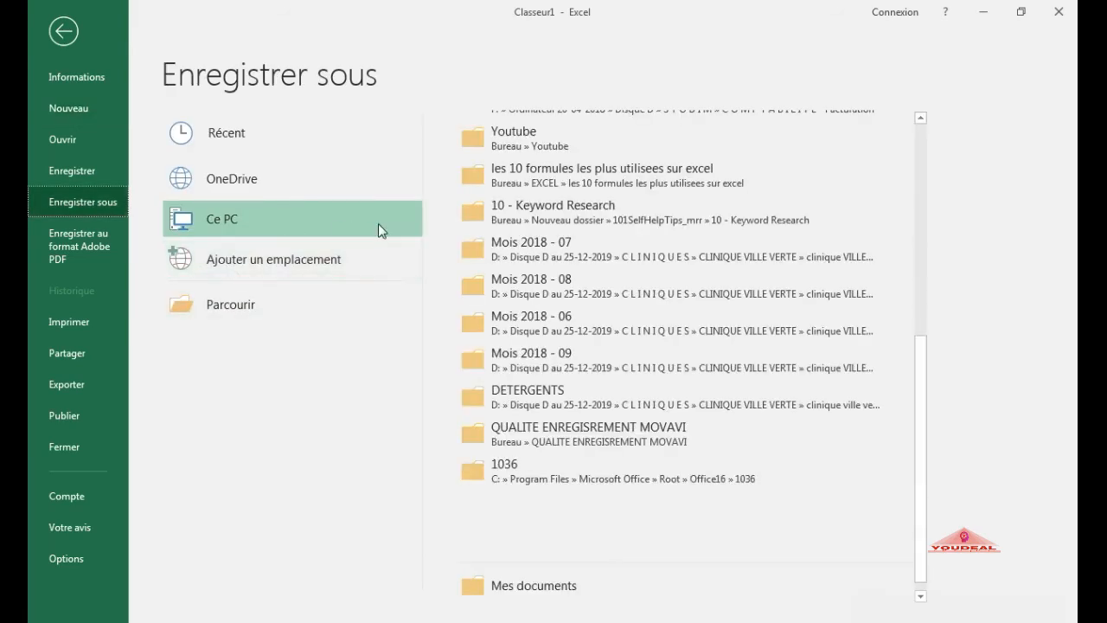
{"action": "left_click", "coordinate": [69, 174]}
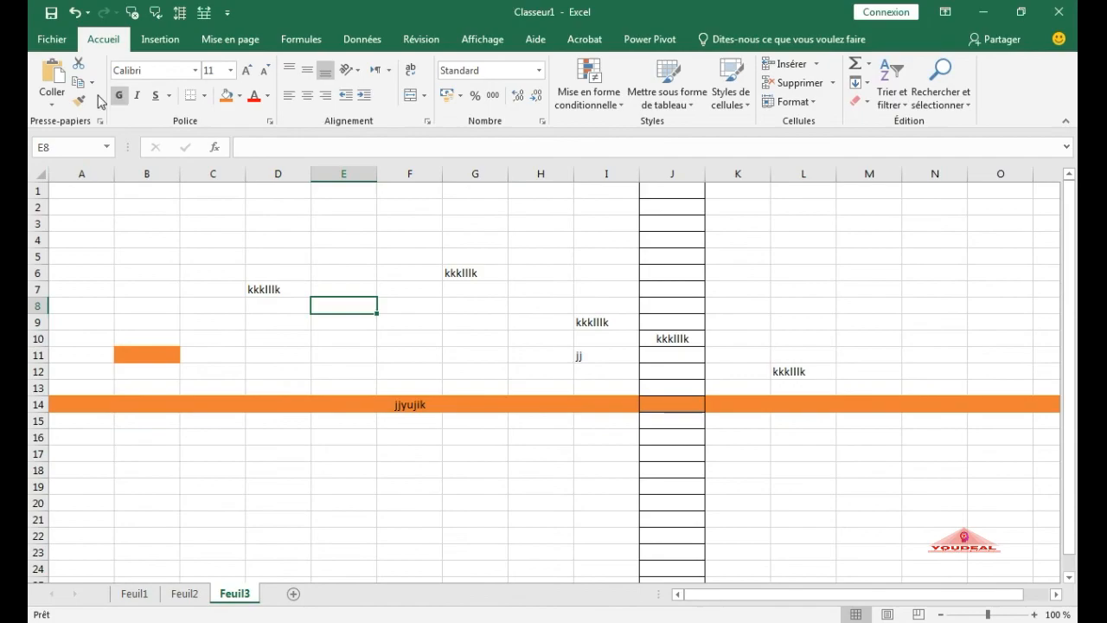
Step: Close the workbook without quitting Excel and reopen Classeur1 from the recent workbooks
{"action": "left_click", "coordinate": [52, 40]}
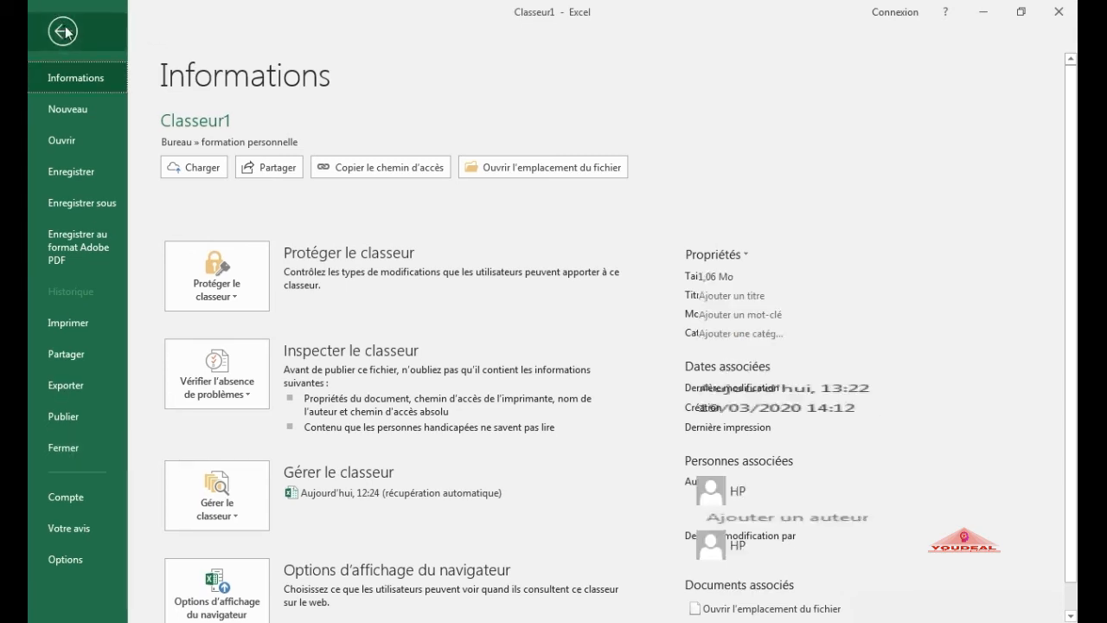
{"action": "left_click", "coordinate": [64, 32]}
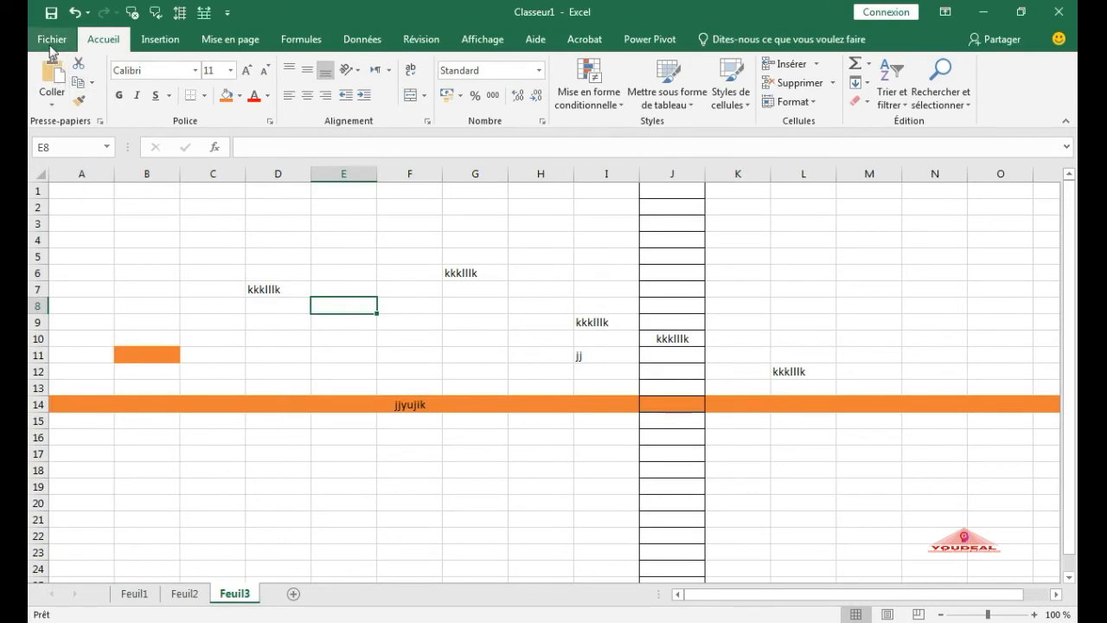
{"action": "left_click", "coordinate": [50, 41]}
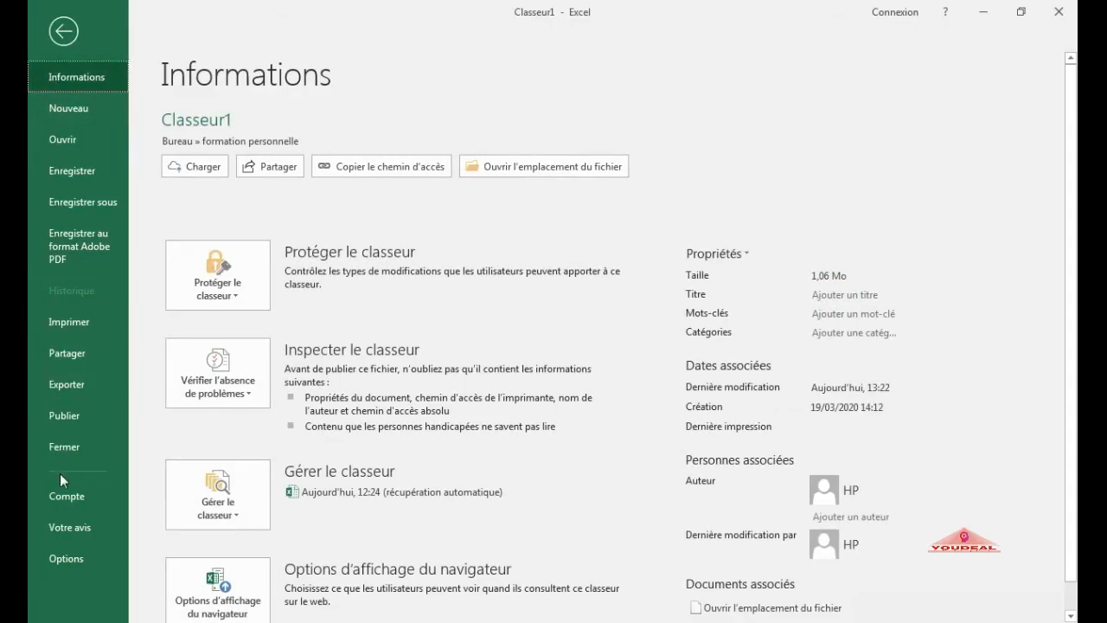
{"action": "left_click", "coordinate": [66, 447]}
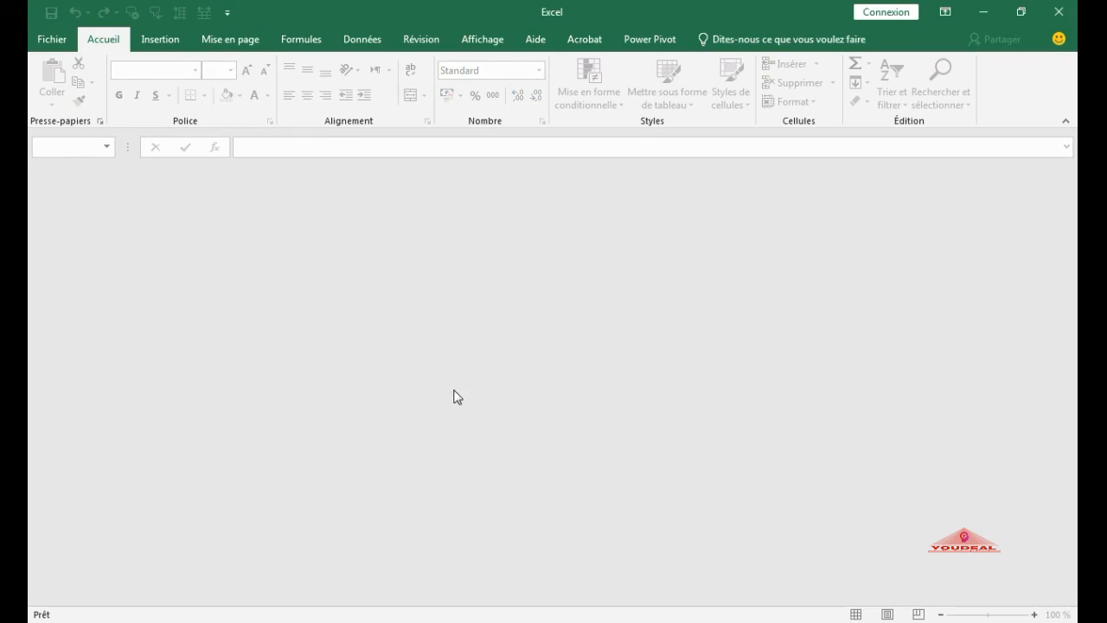
{"action": "left_click", "coordinate": [50, 40]}
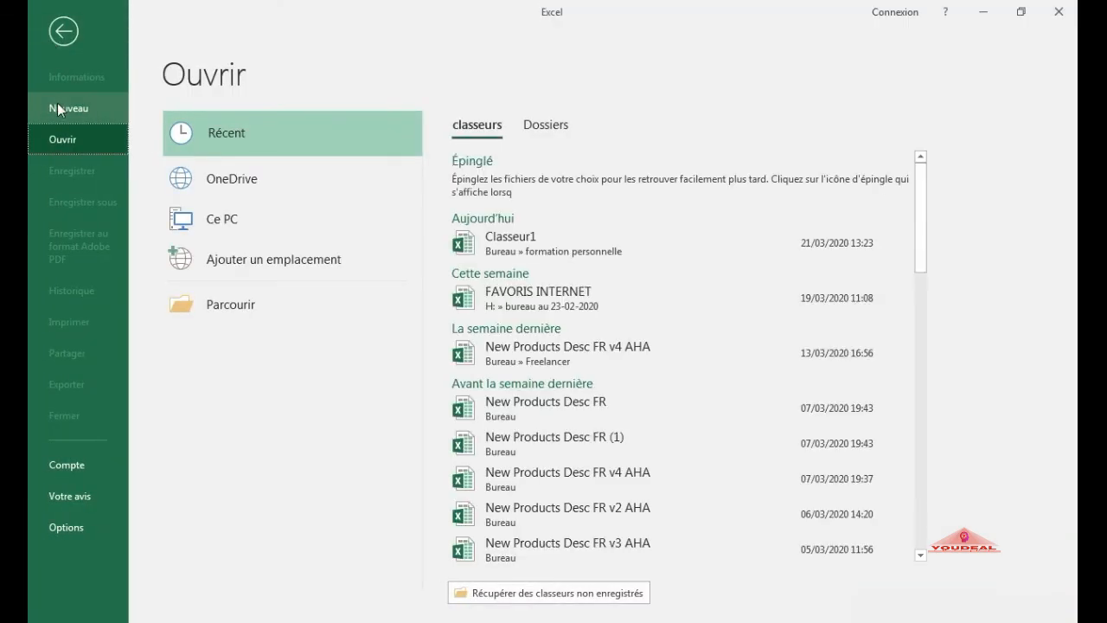
{"action": "left_click", "coordinate": [536, 250]}
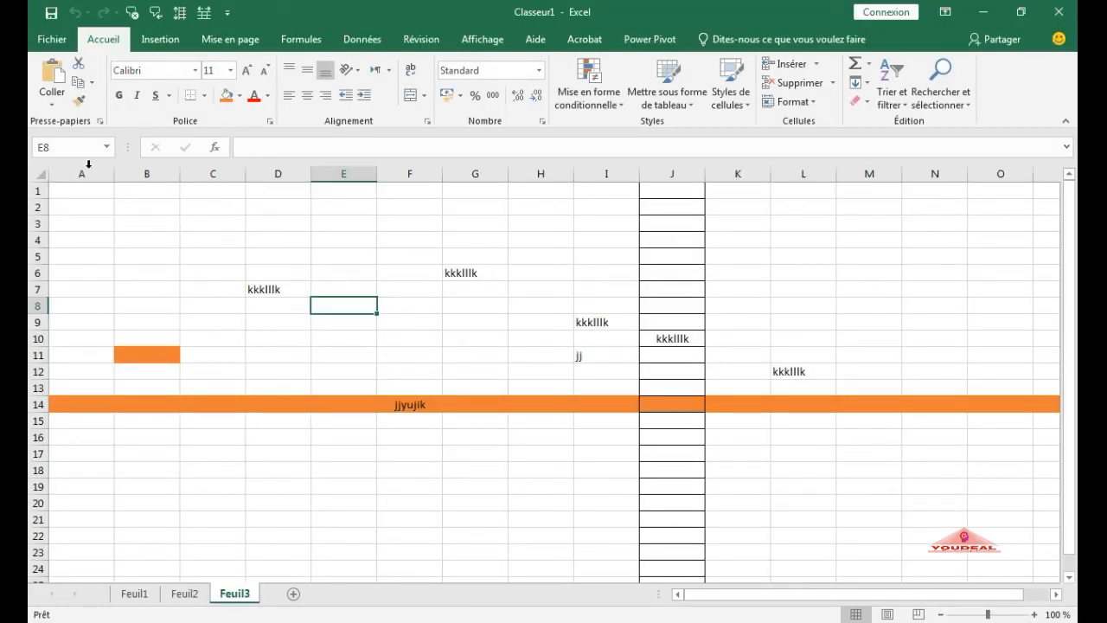
Step: Look at the Compte page with its product information, and go to Votre avis
{"action": "left_click", "coordinate": [50, 40]}
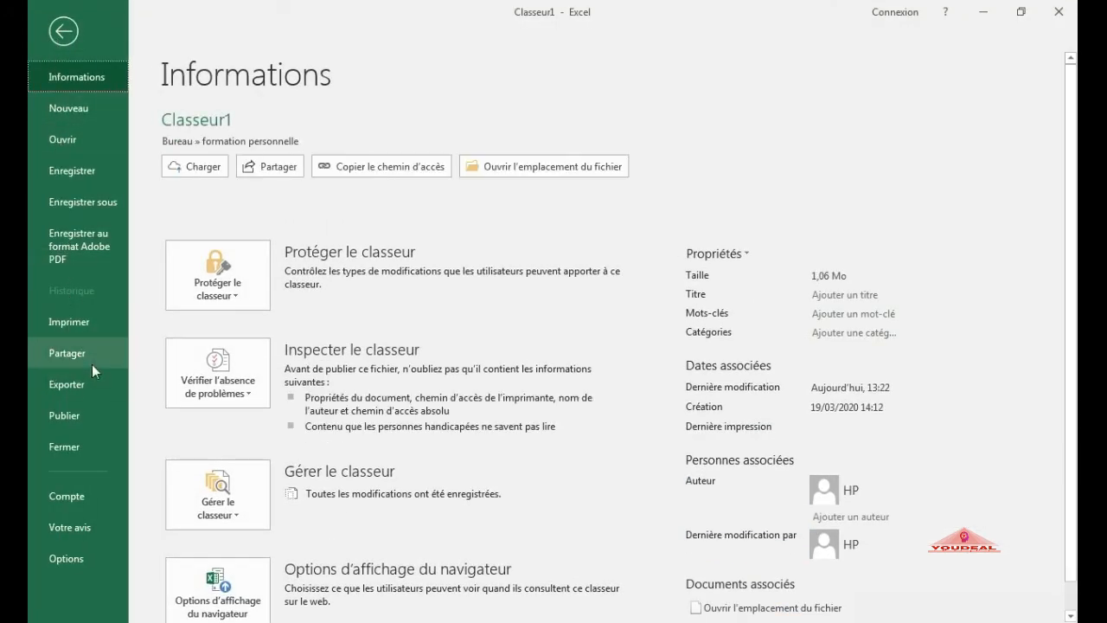
{"action": "left_click", "coordinate": [67, 496]}
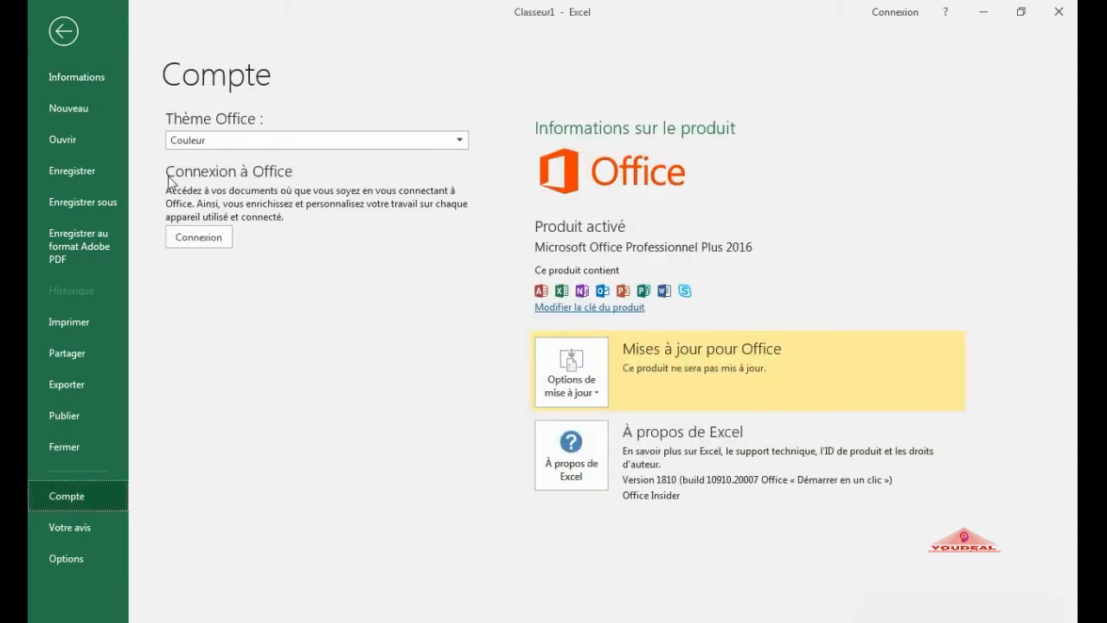
{"action": "left_click", "coordinate": [56, 533]}
Step: Open the Excel options, review the Général settings through to the startup options, and close the dialog without changes
{"action": "left_click", "coordinate": [86, 563]}
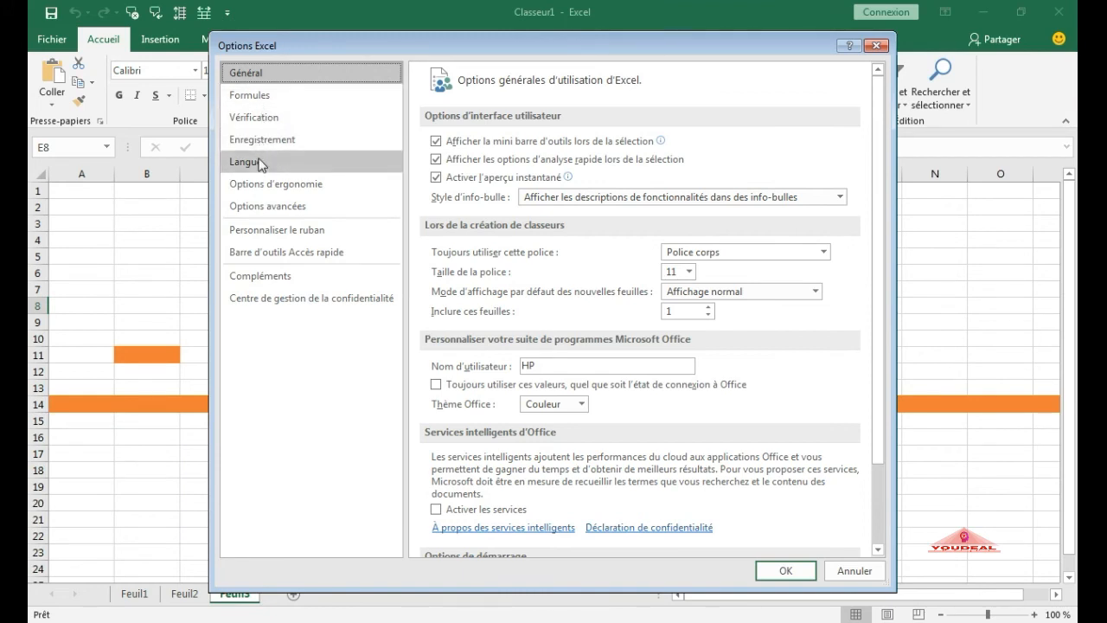
{"action": "scroll", "coordinate": [583, 426], "scroll_direction": "down", "scroll_amount": 3}
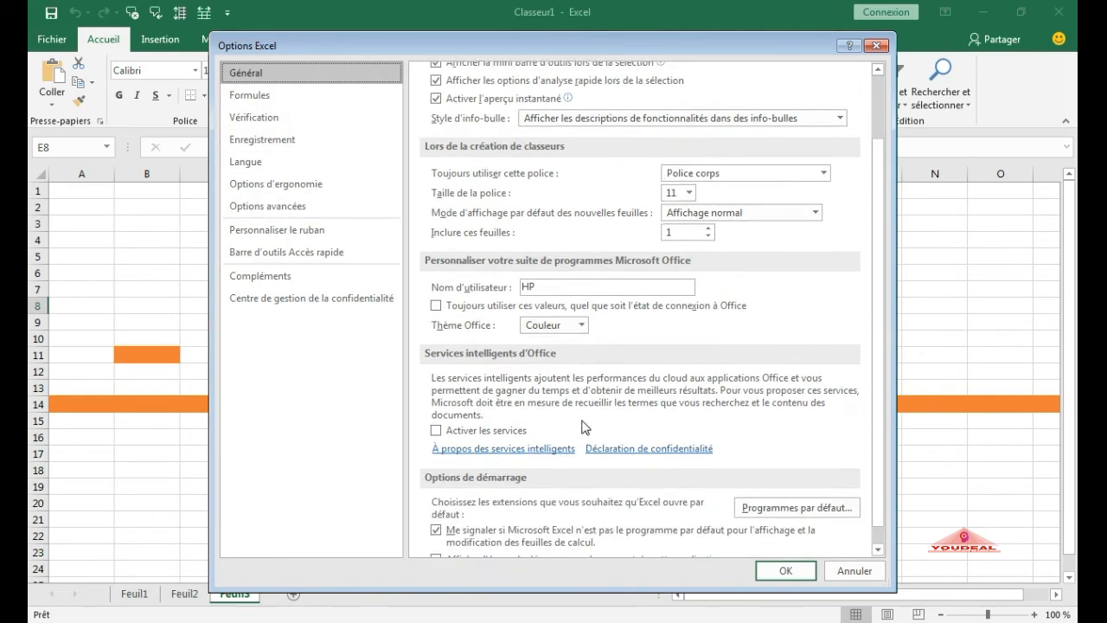
{"action": "scroll", "coordinate": [567, 471], "scroll_direction": "down", "scroll_amount": 1}
{"action": "scroll", "coordinate": [554, 506], "scroll_direction": "up", "scroll_amount": 5}
{"action": "scroll", "coordinate": [605, 506], "scroll_direction": "down", "scroll_amount": 5}
{"action": "left_click", "coordinate": [877, 50]}
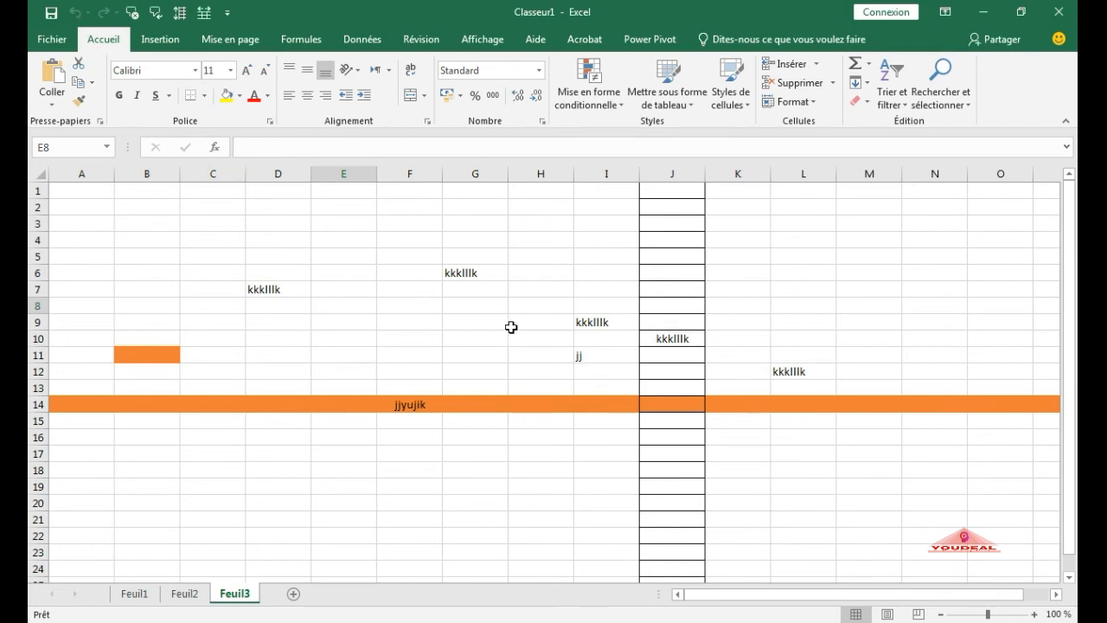
Step: Enter mkkou in cell F11 and undo that entry
{"action": "left_click", "coordinate": [402, 355]}
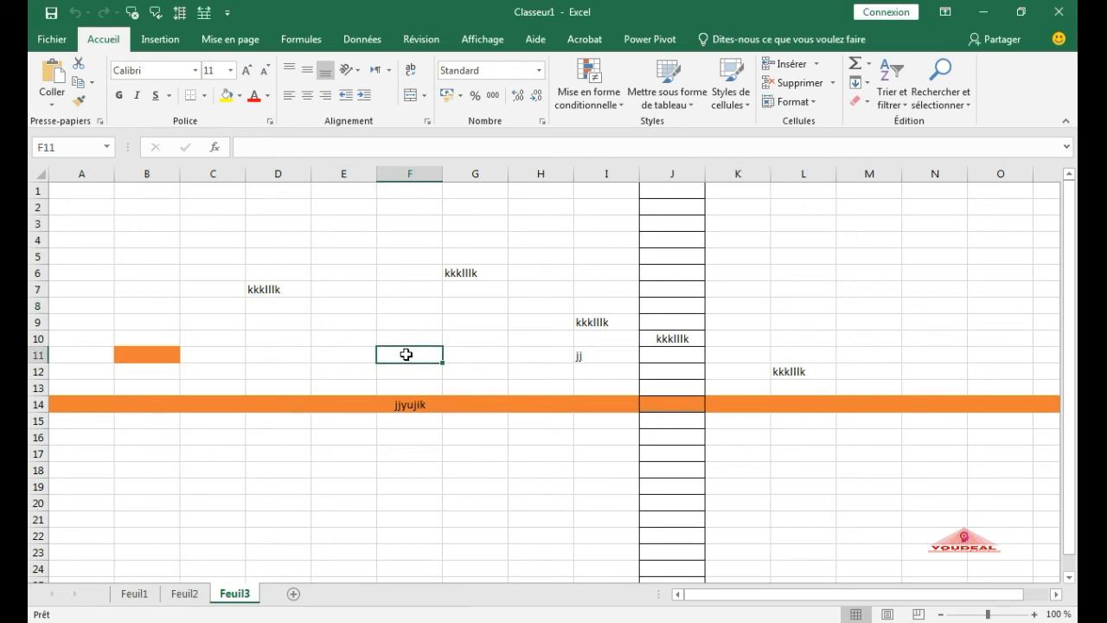
{"action": "type", "text": "mkkou"}
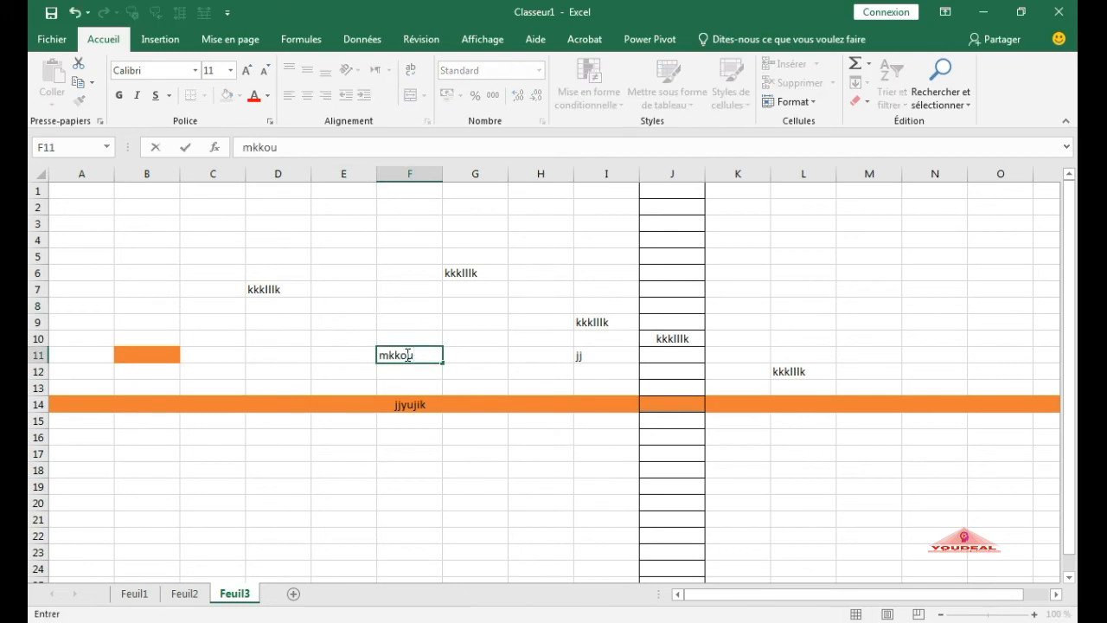
{"action": "left_click", "coordinate": [354, 361]}
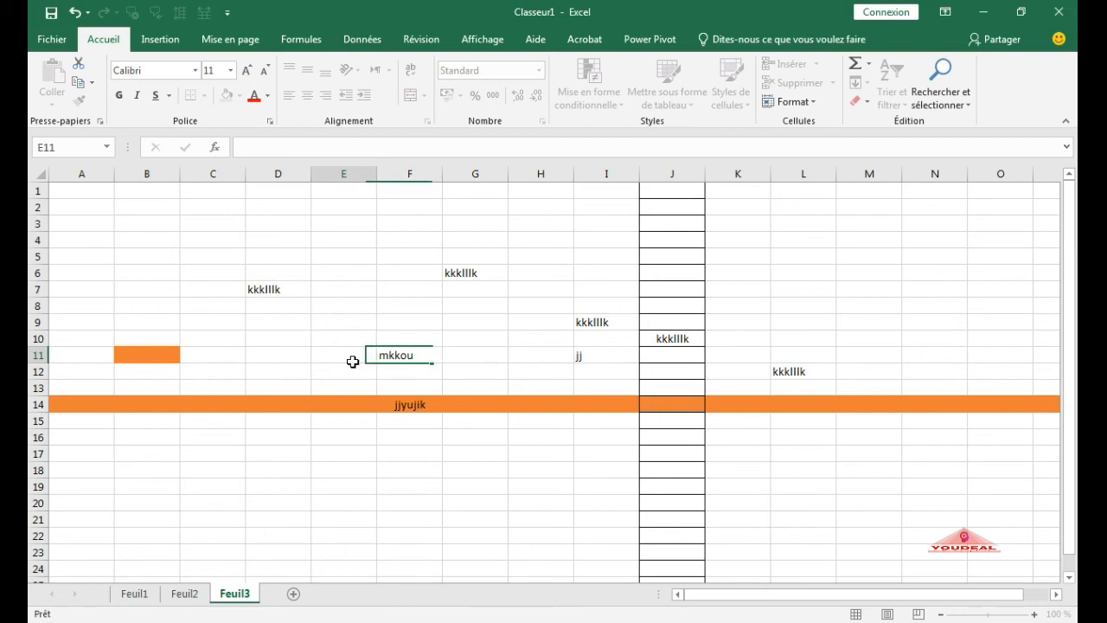
{"action": "left_click", "coordinate": [400, 357]}
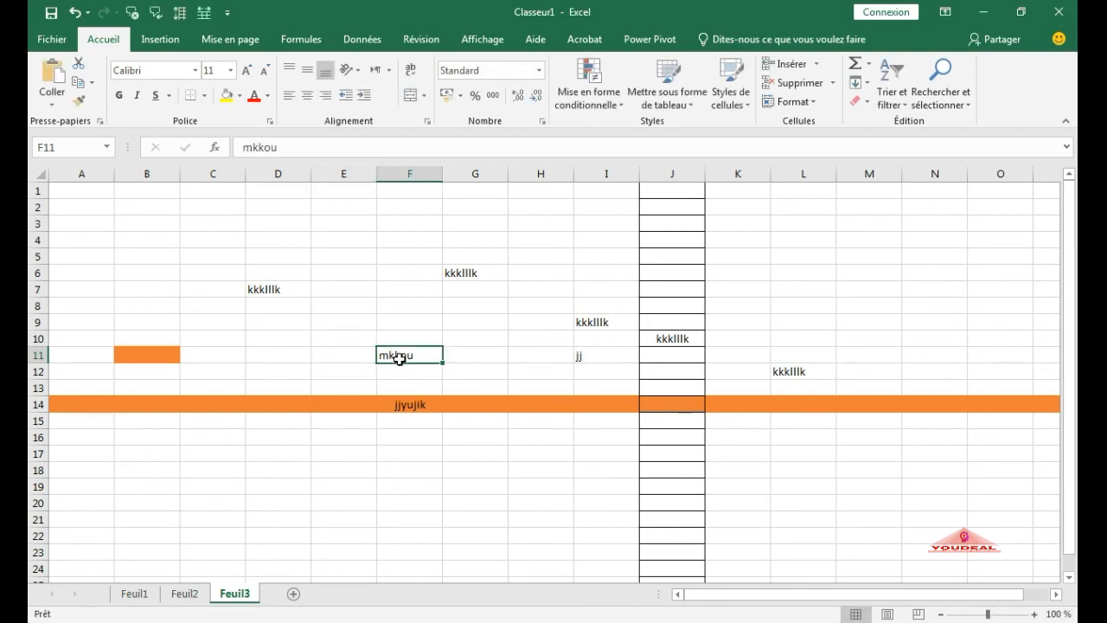
{"action": "left_click", "coordinate": [75, 13]}
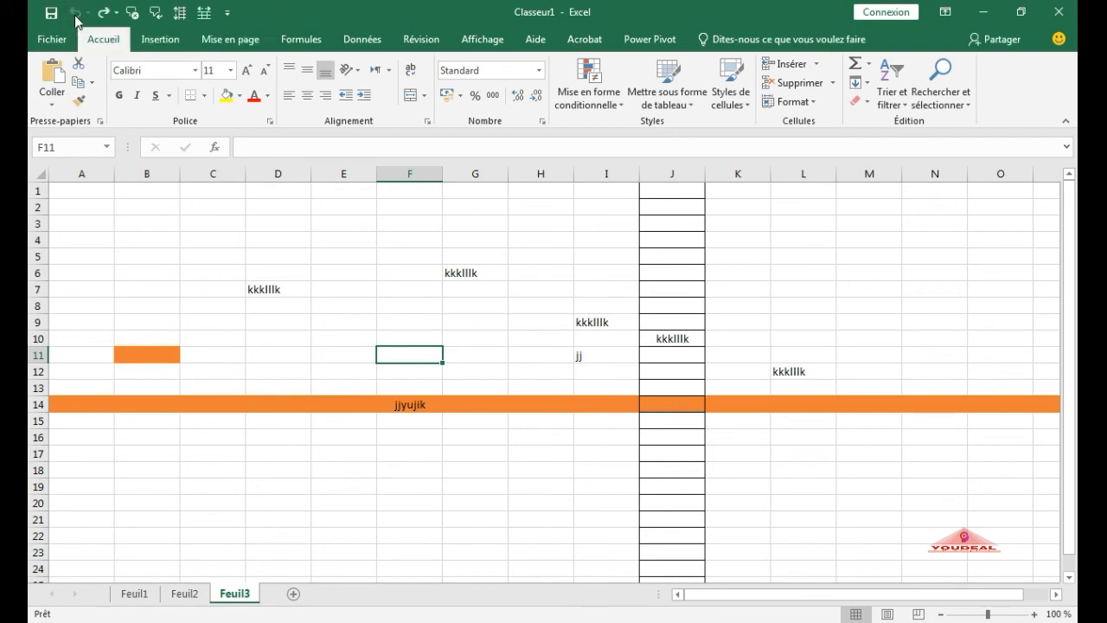
Step: Enter kimjjjdr in cell E17
{"action": "left_click", "coordinate": [358, 456]}
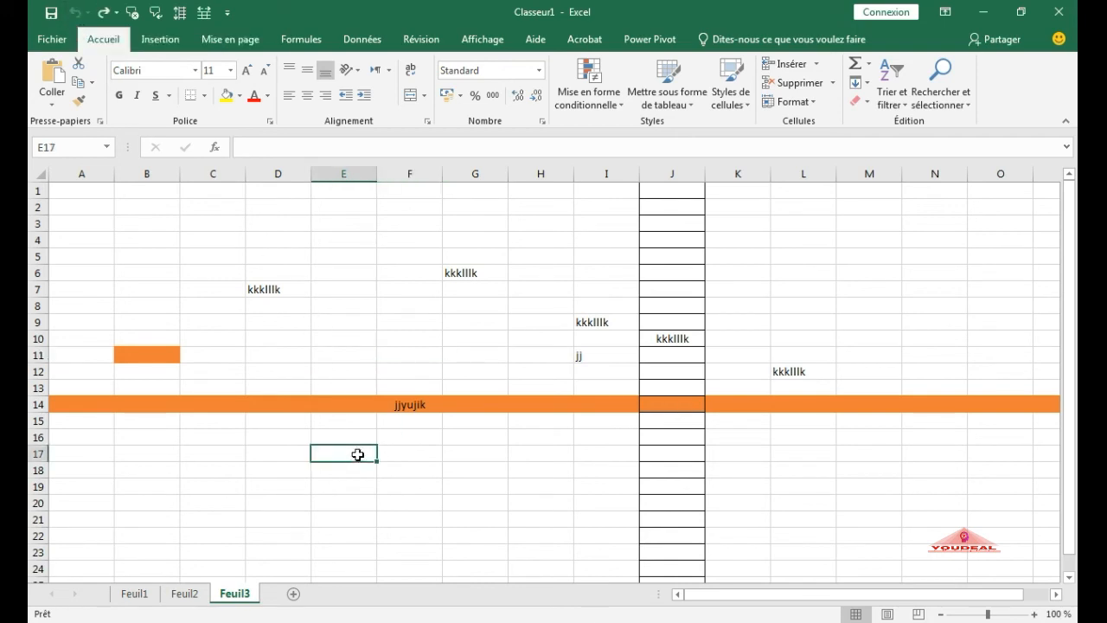
{"action": "type", "text": "kim"}
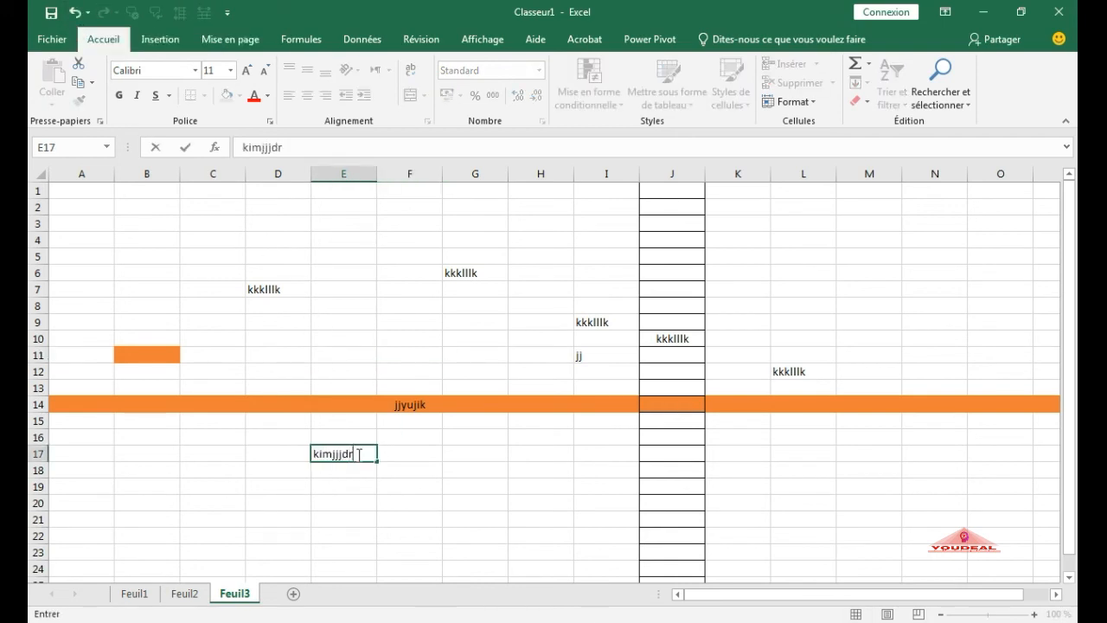
{"action": "type", "text": "jjjdr"}
{"action": "left_click", "coordinate": [432, 500]}
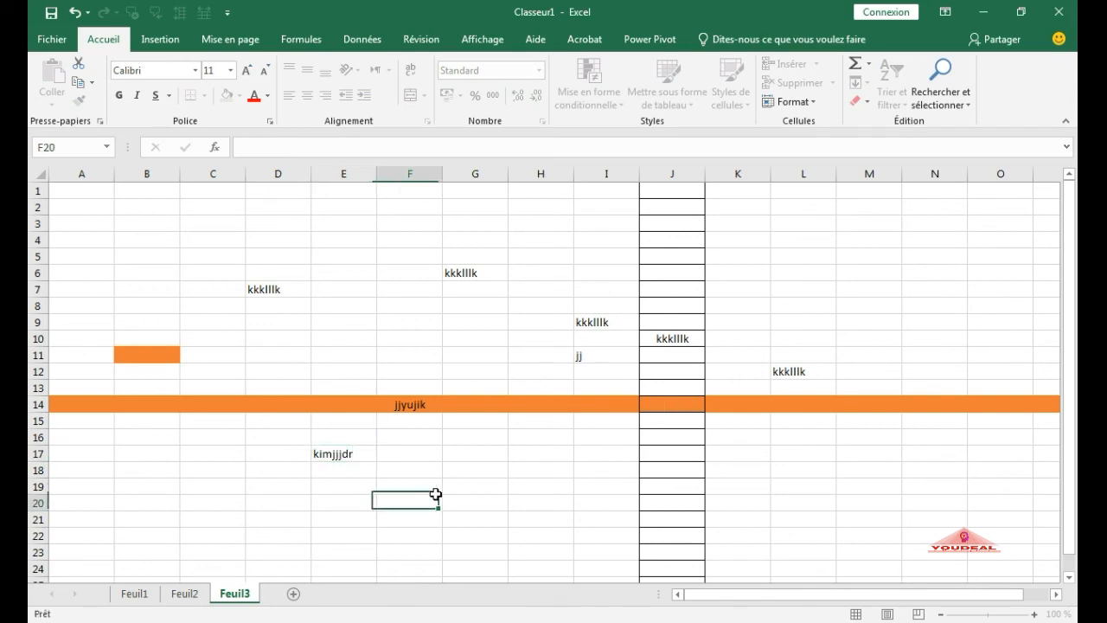
Step: Format cell E17 with a yellow fill and bold red text
{"action": "left_click", "coordinate": [354, 453]}
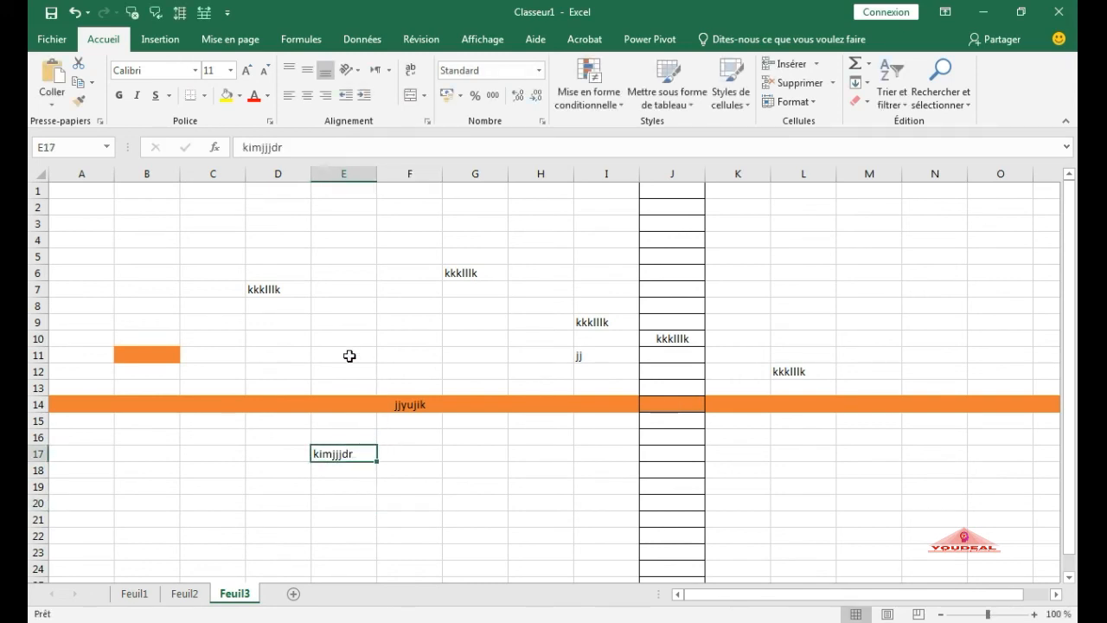
{"action": "left_click", "coordinate": [227, 97]}
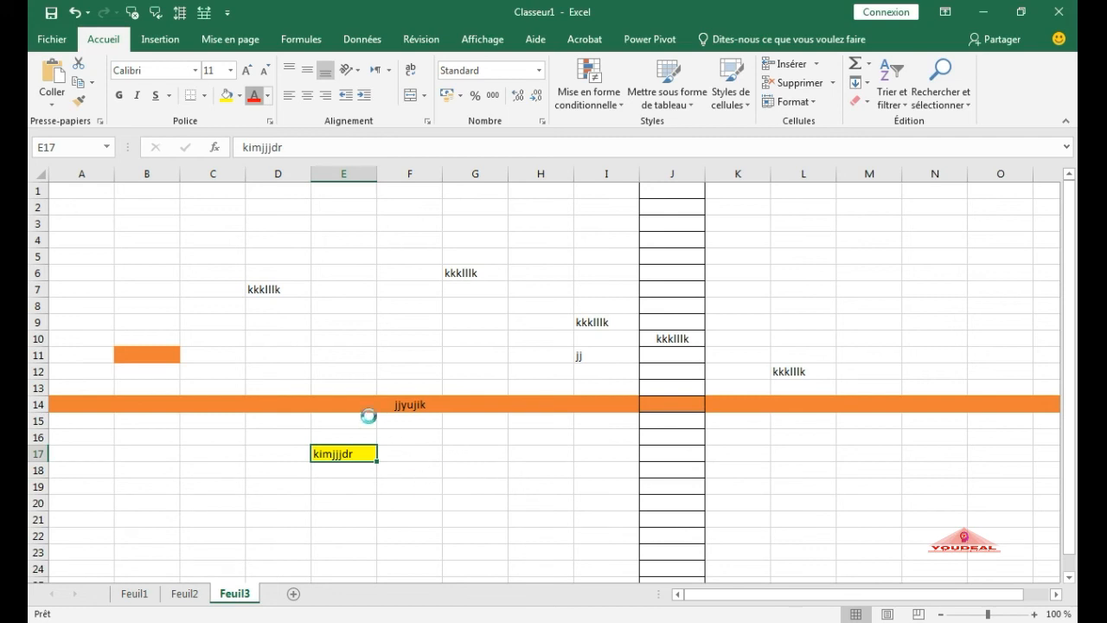
{"action": "left_click", "coordinate": [119, 96]}
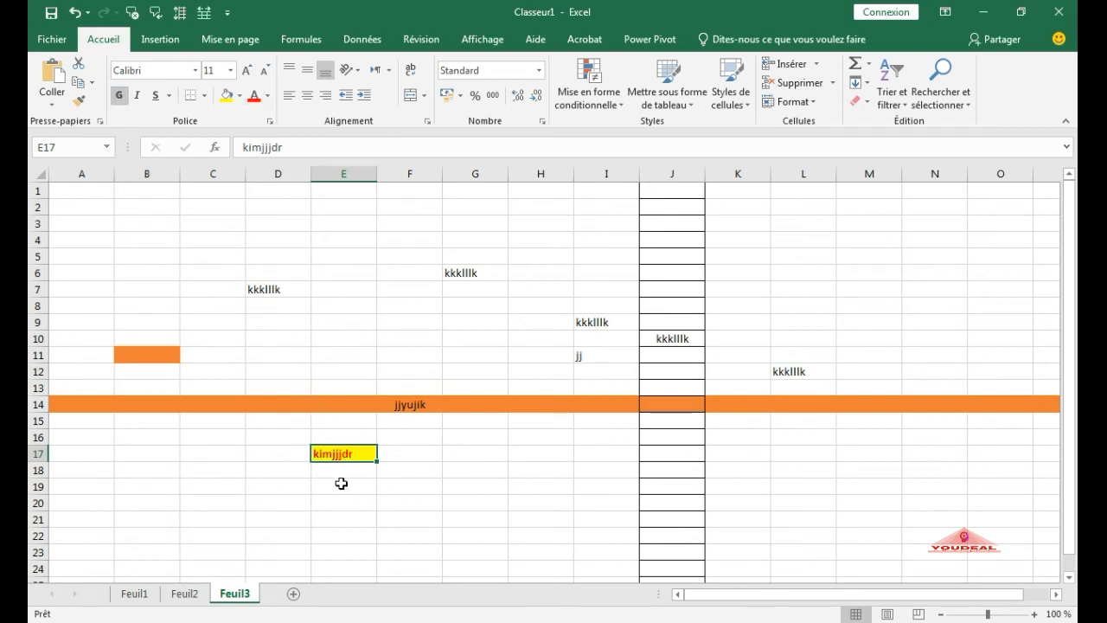
Step: Undo the bold and font colour on E17, followed by the cell fill and the text entry together using the undo history
{"action": "left_click", "coordinate": [91, 14]}
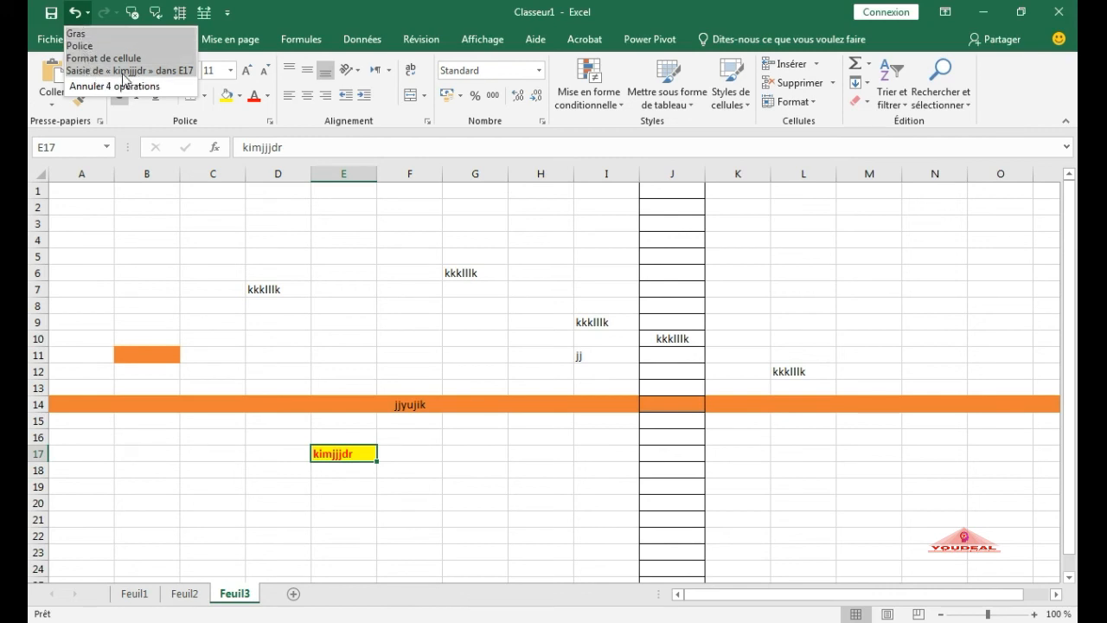
{"action": "left_click", "coordinate": [77, 37]}
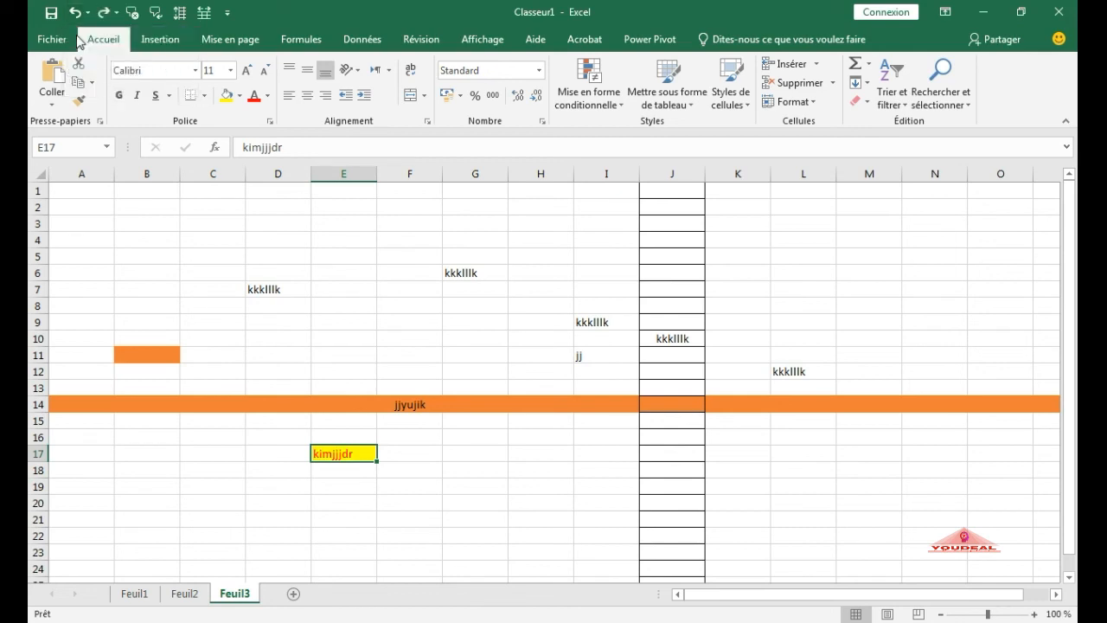
{"action": "left_click", "coordinate": [75, 14]}
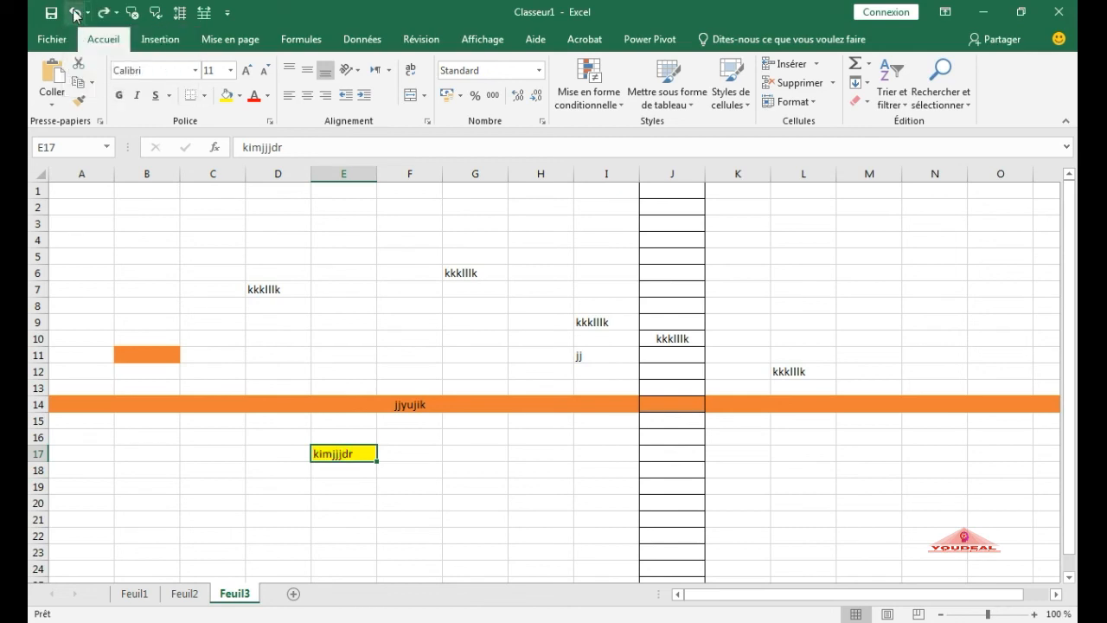
{"action": "left_click", "coordinate": [86, 15]}
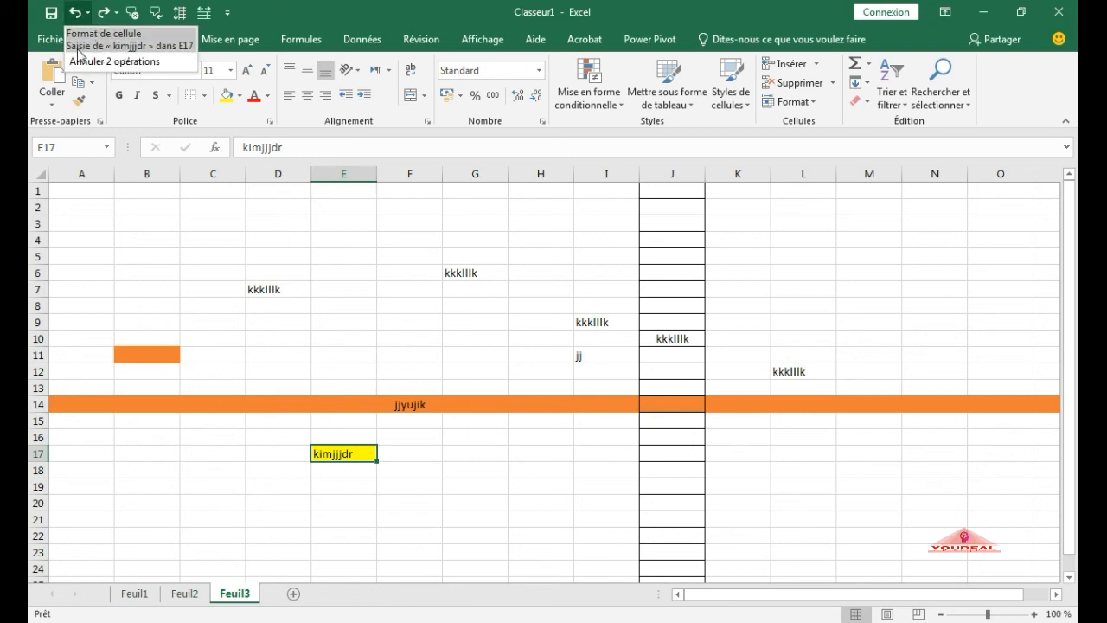
{"action": "left_click", "coordinate": [136, 54]}
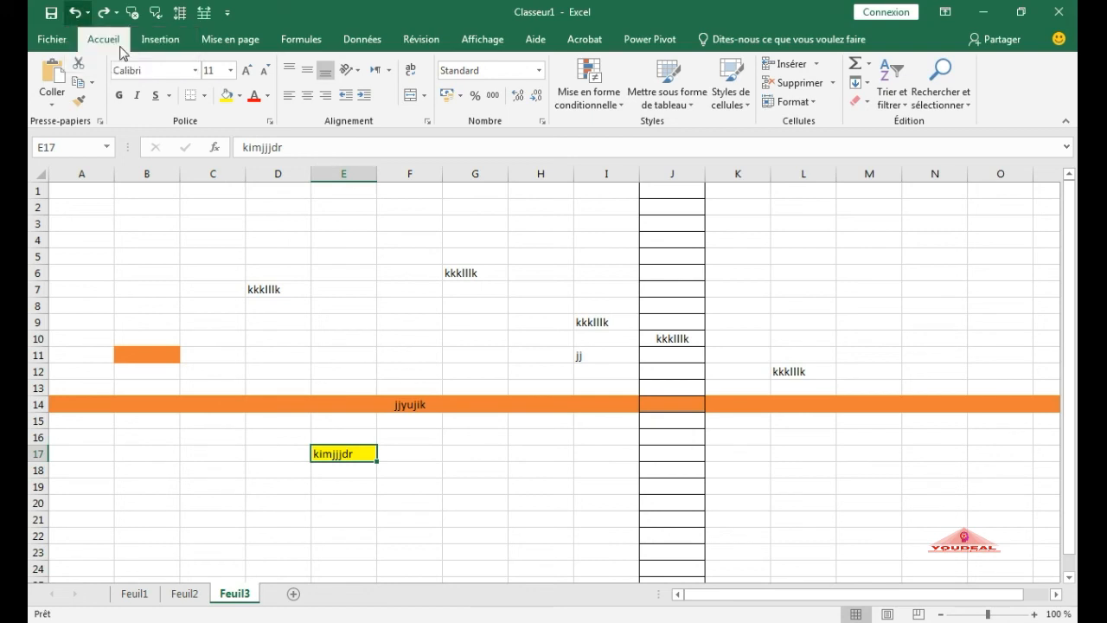
{"action": "left_click", "coordinate": [412, 475]}
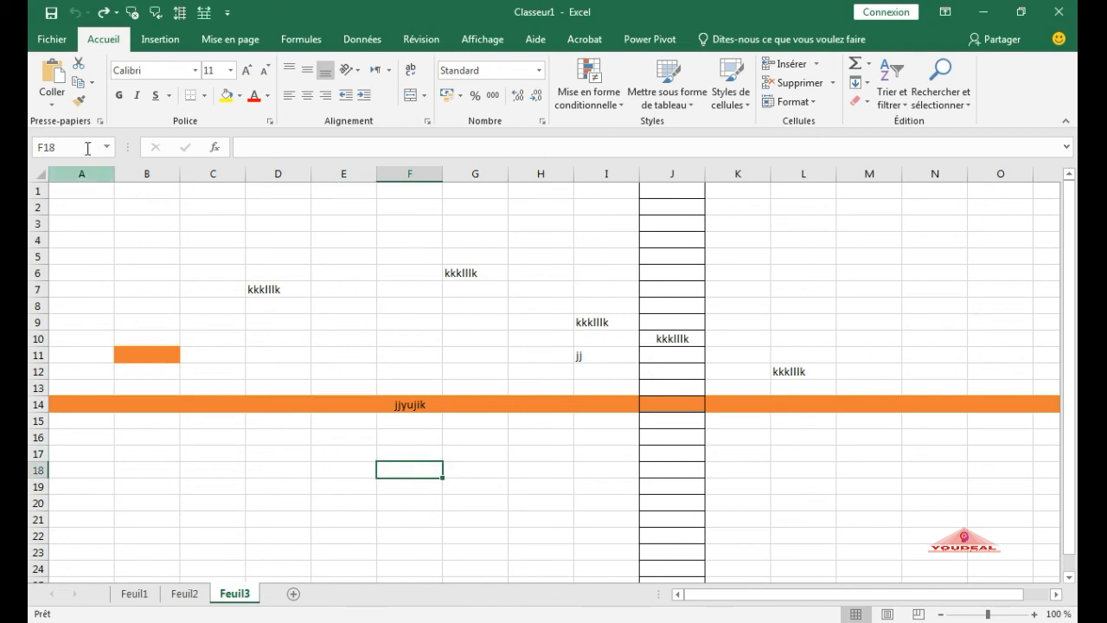
Step: Redo the four undone operations on E17: the text entry, yellow fill, red font colour and bold
{"action": "left_click", "coordinate": [103, 13]}
{"action": "left_click", "coordinate": [103, 13]}
{"action": "left_click", "coordinate": [103, 13]}
{"action": "left_click", "coordinate": [103, 13]}
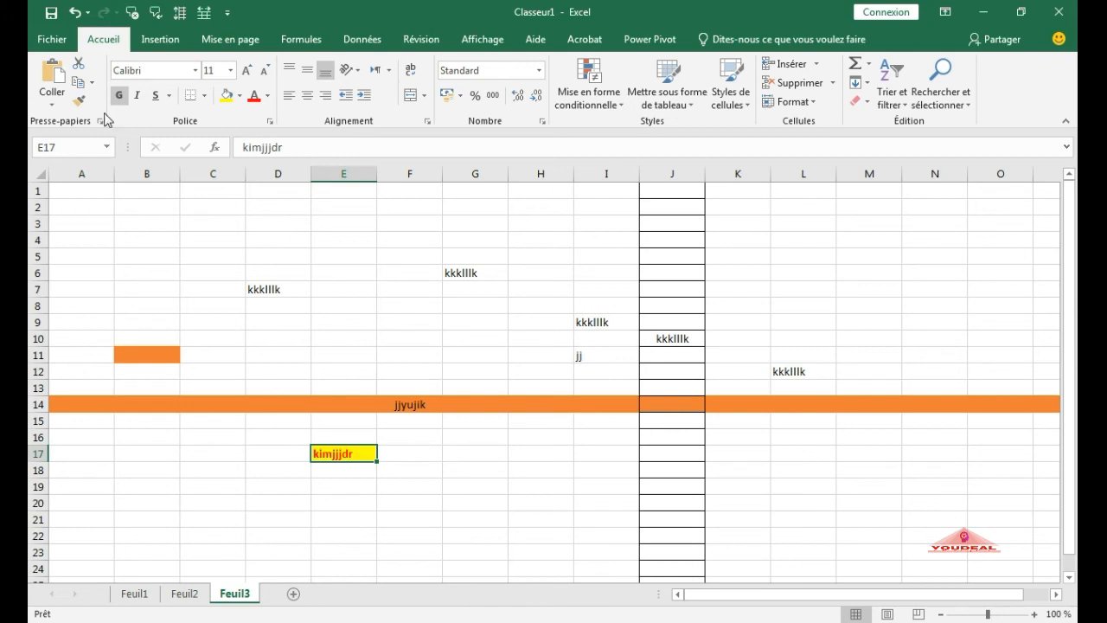
Step: Open the undo history listing the recent operations on E17
{"action": "left_click", "coordinate": [90, 13]}
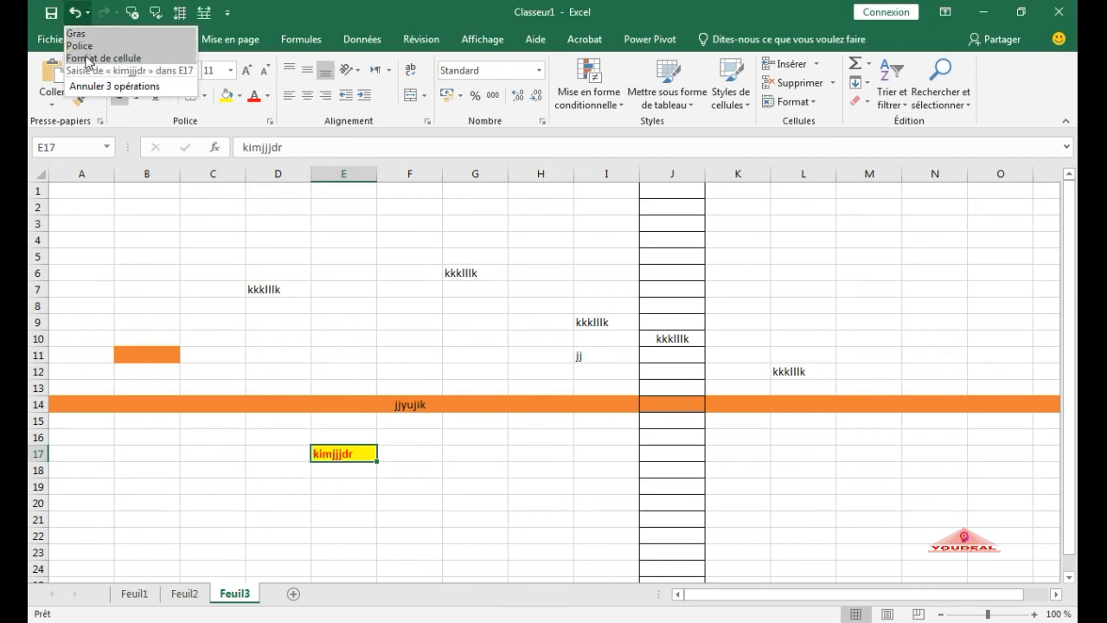